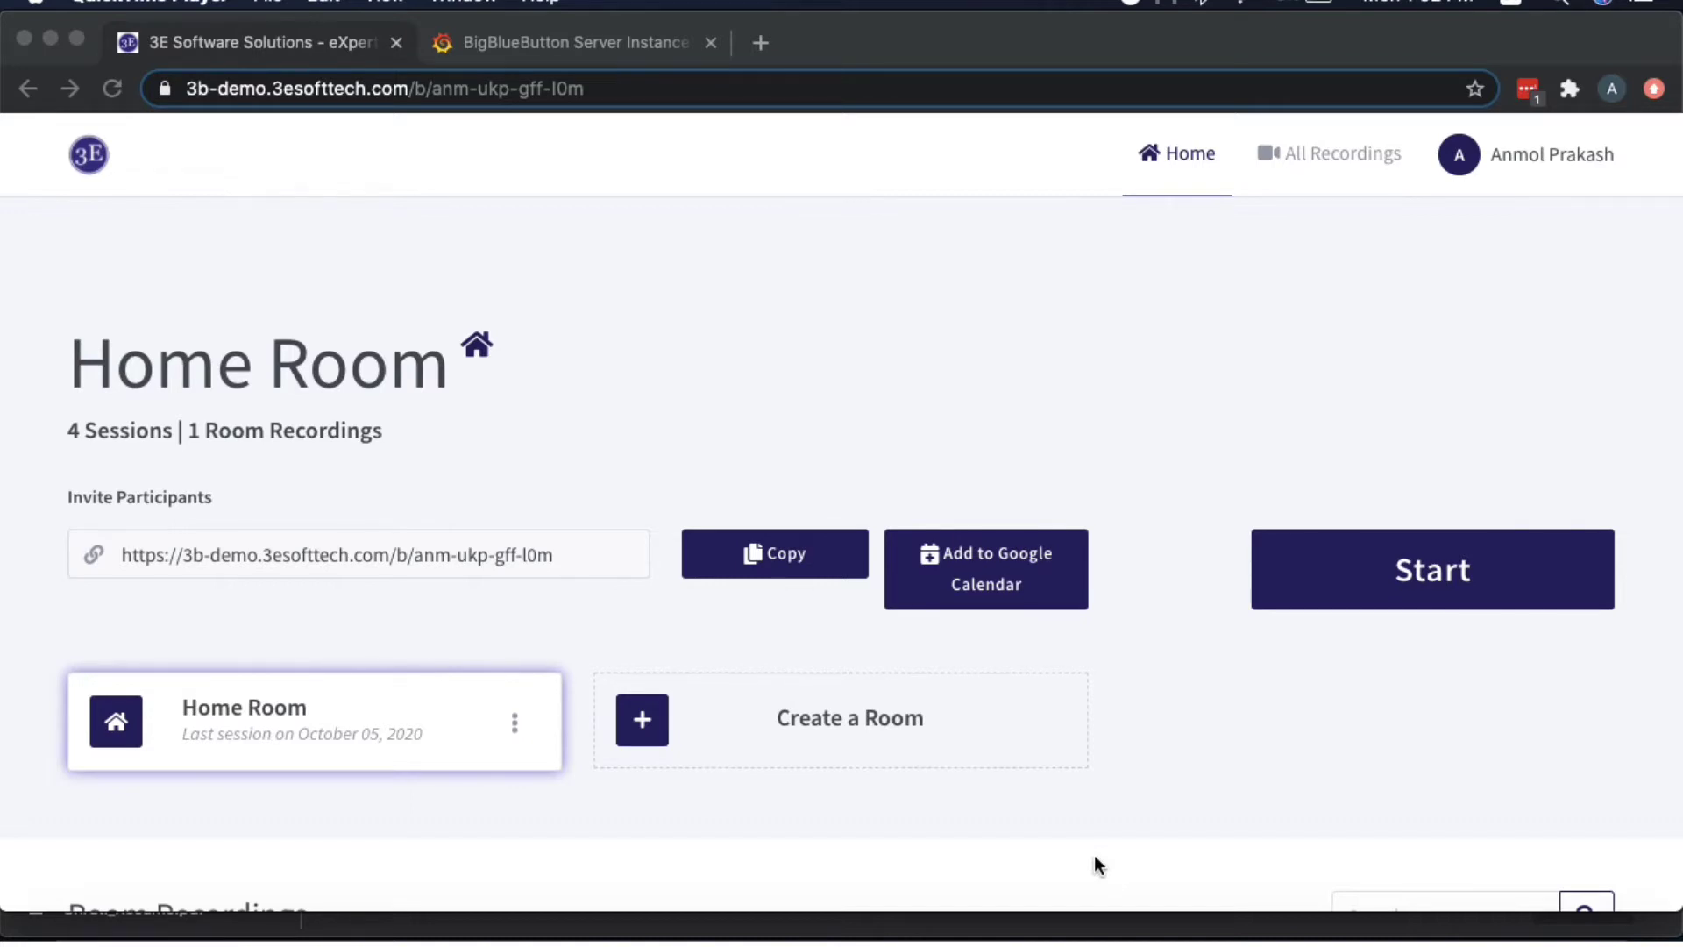
Start the Home Room meeting, join audio as Listen only, and start sharing the webcam
left_click(1406, 582)
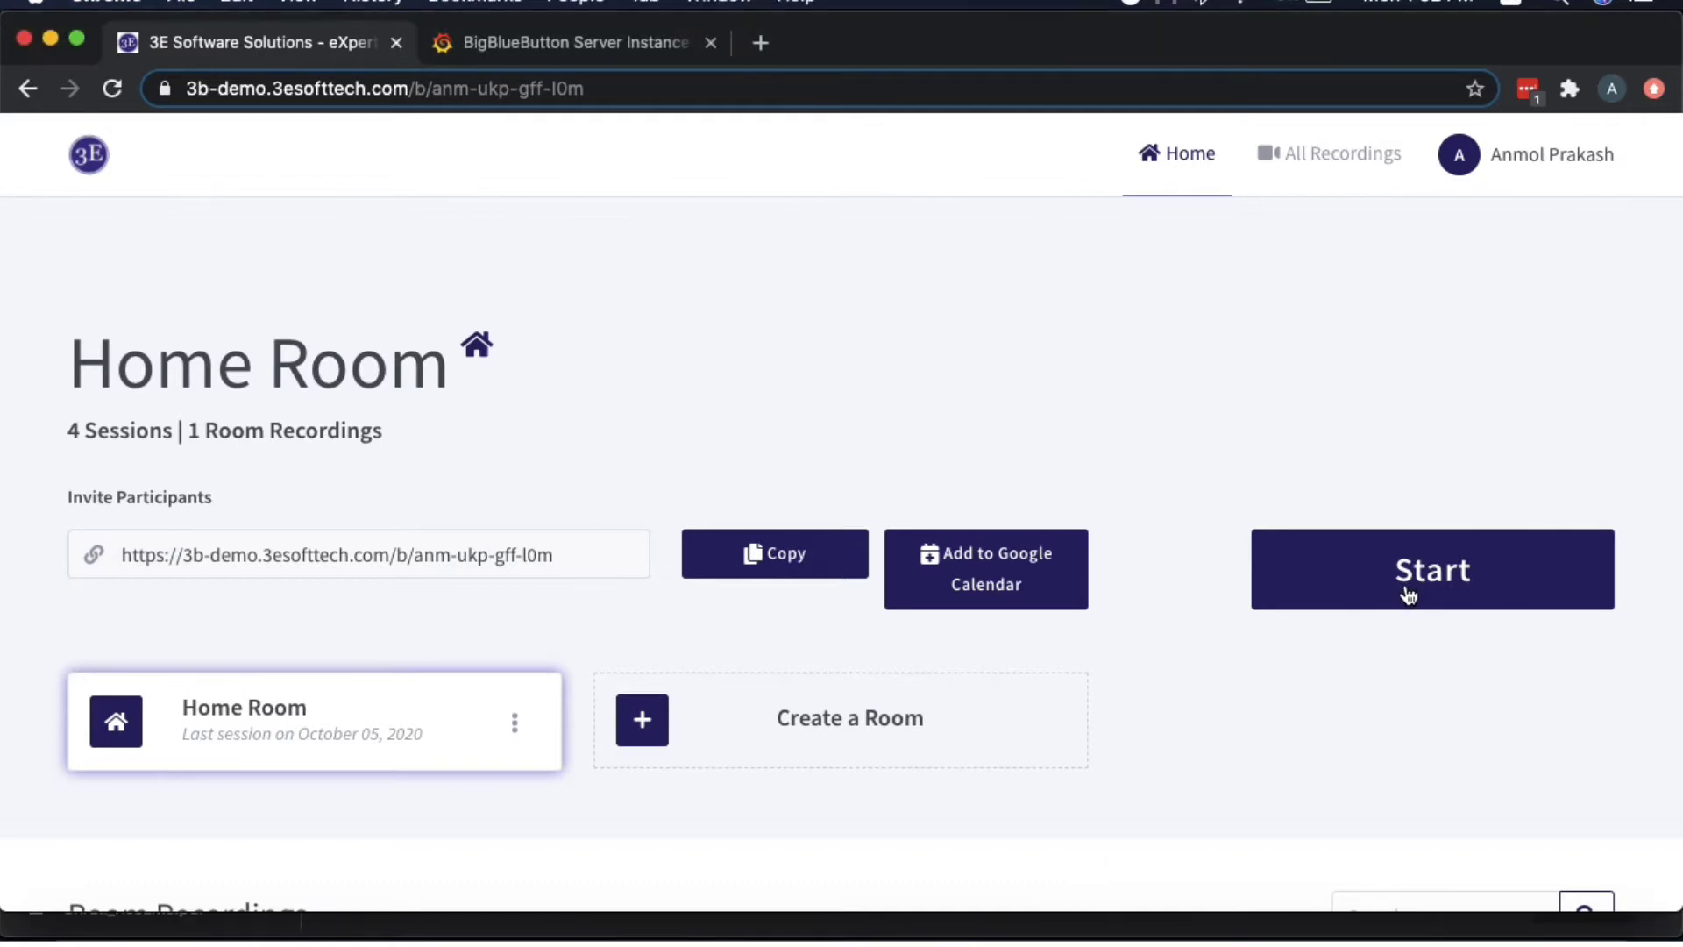
left_click(1395, 596)
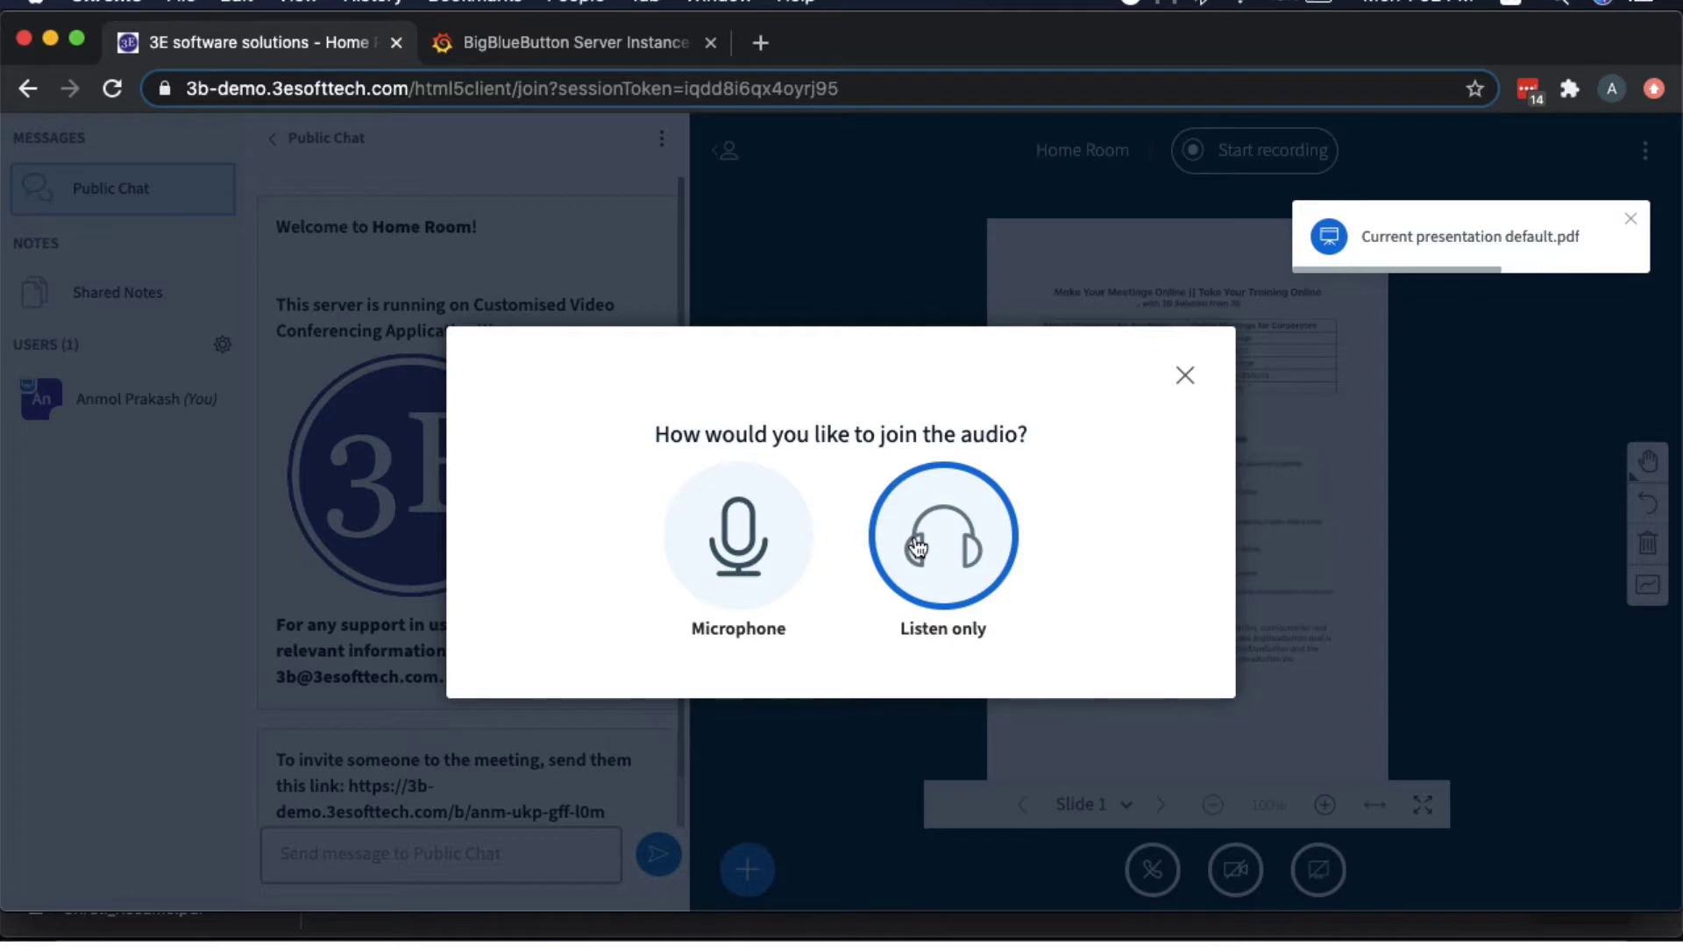
left_click(999, 540)
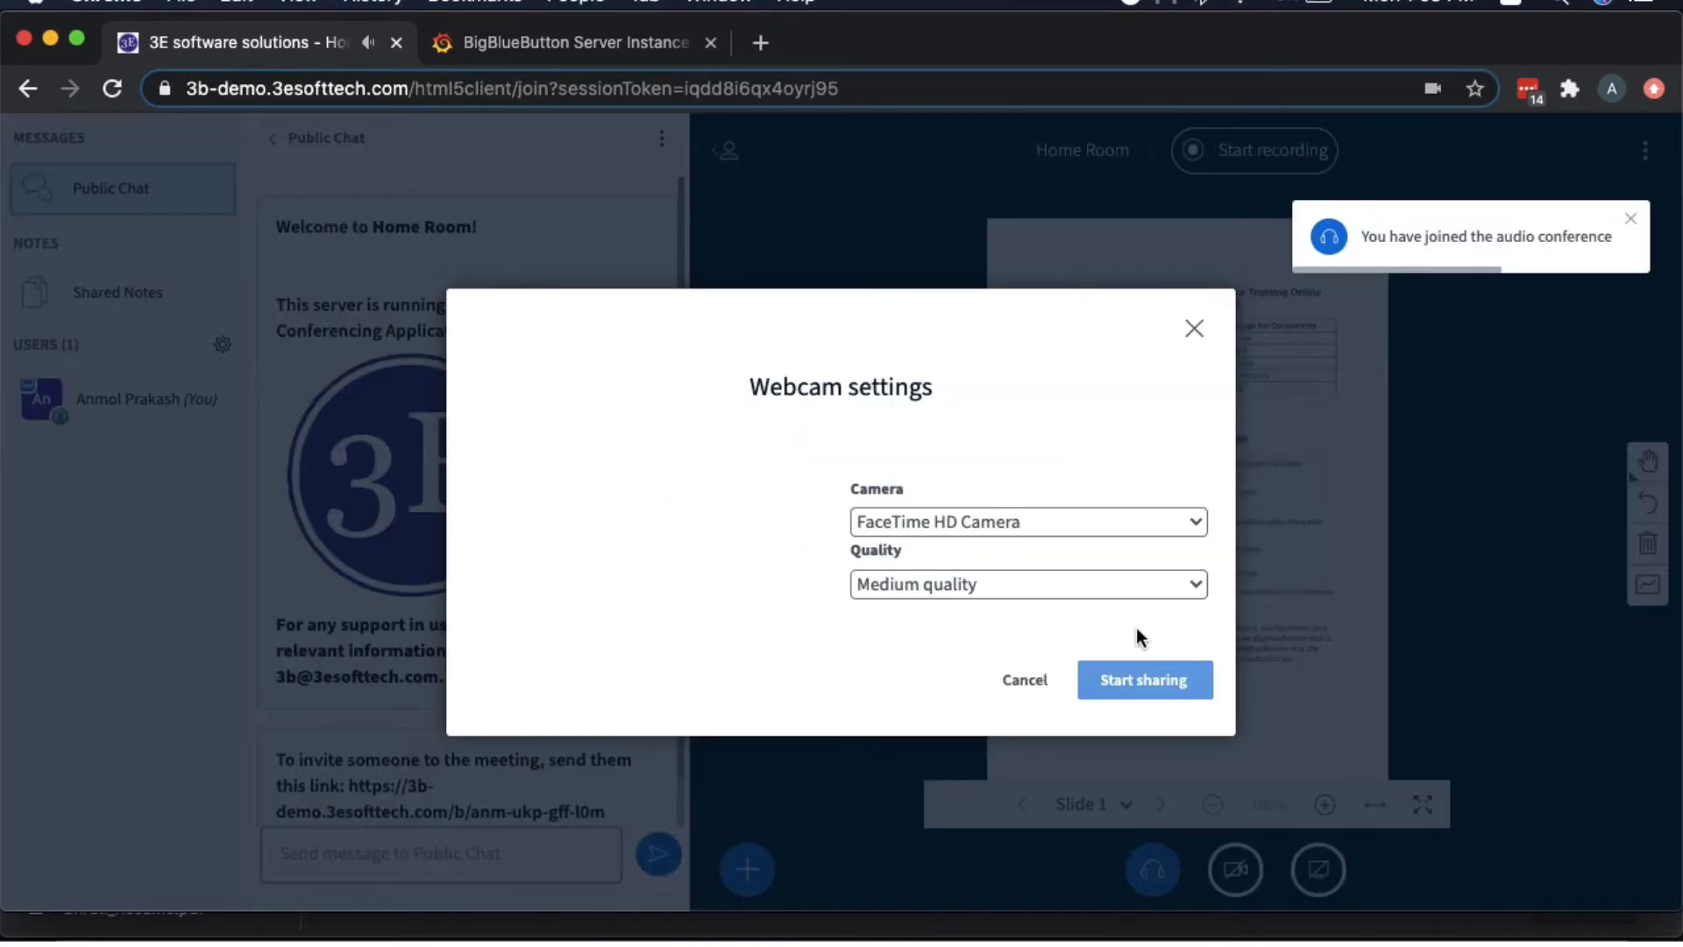
left_click(1166, 685)
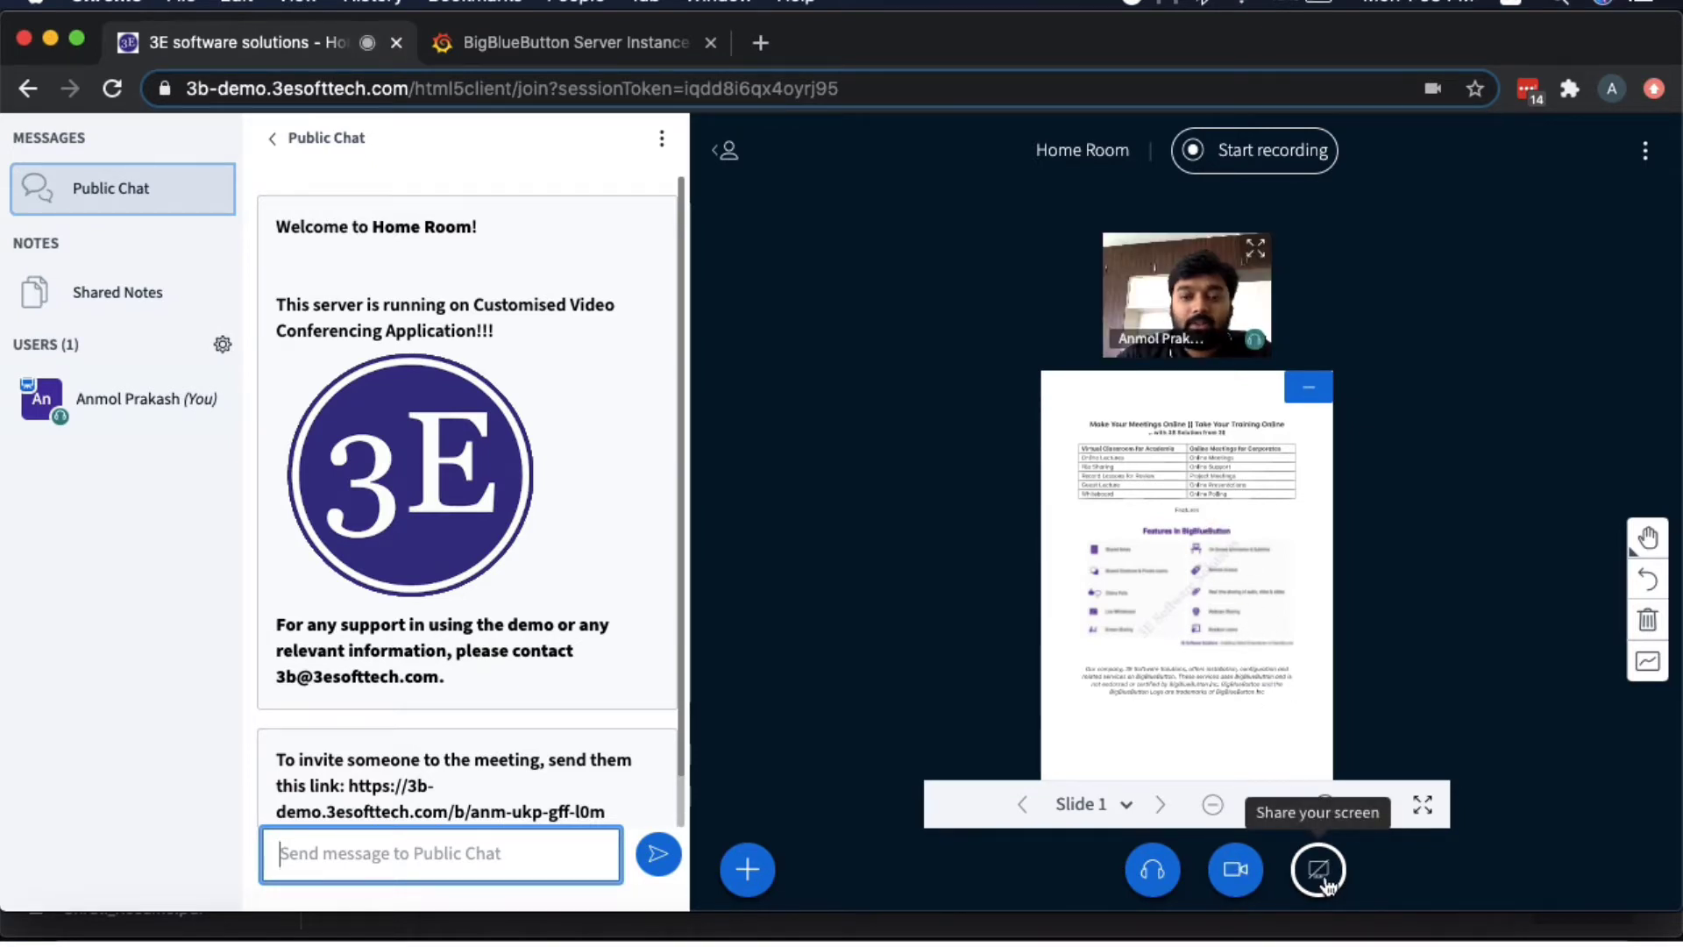
Share the Chrome tab 'BigBlueButton Server Instance' Grafana dashboard into the meeting
left_click(1326, 881)
left_click(1112, 250)
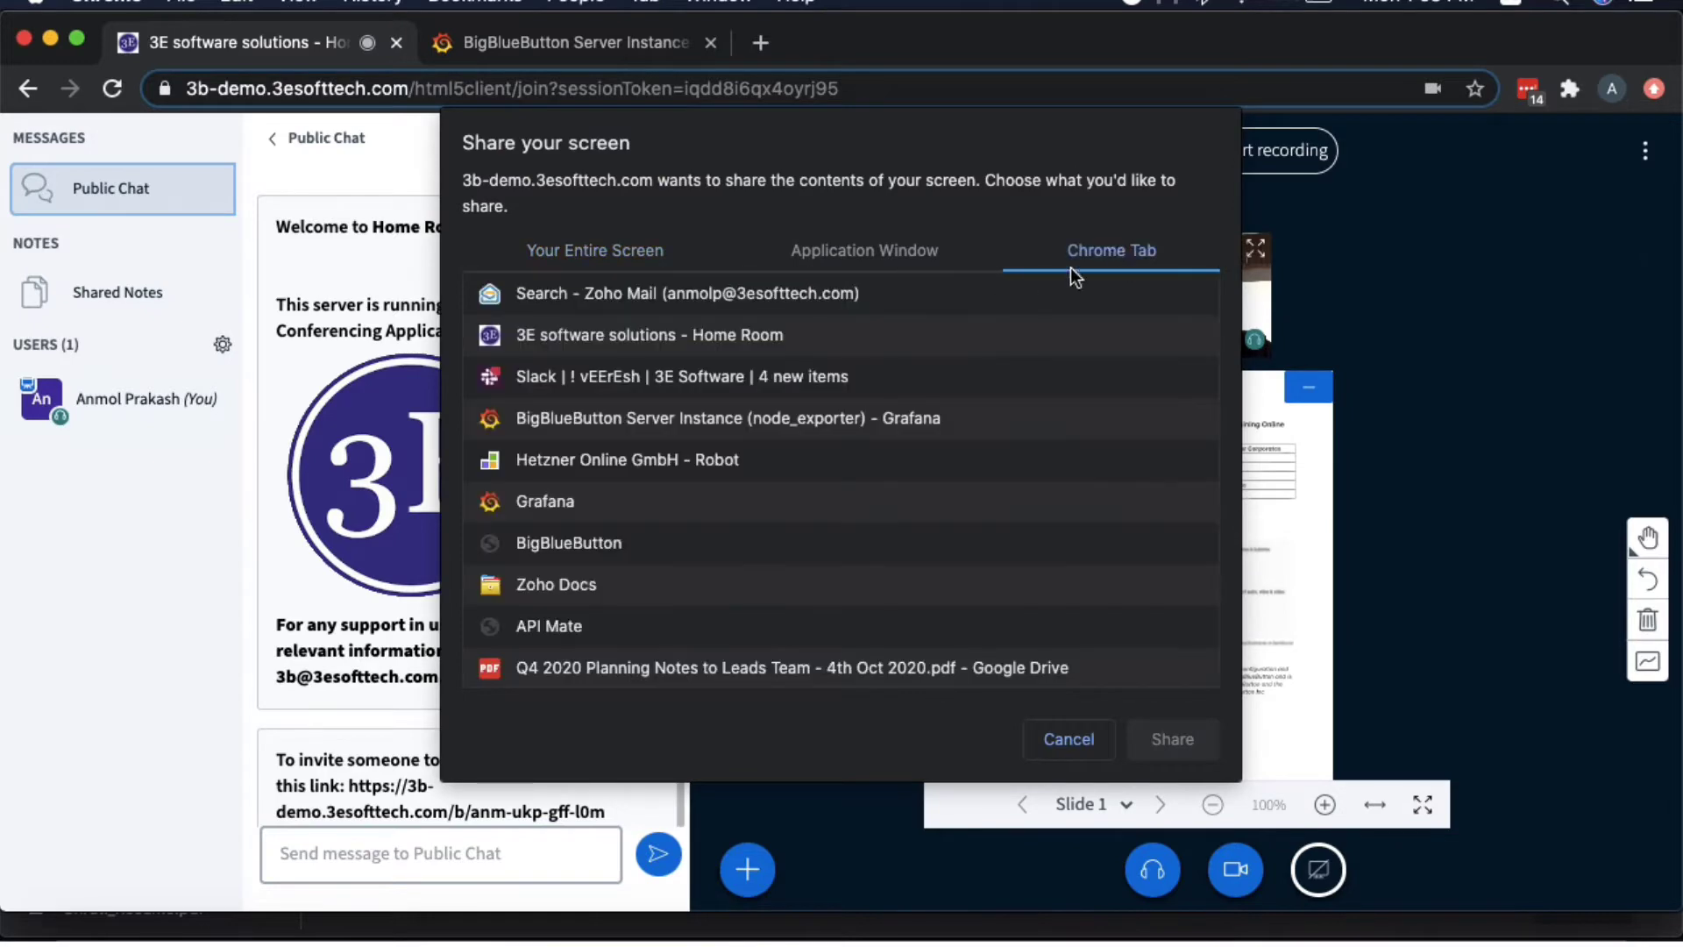
left_click(819, 420)
left_click(1170, 748)
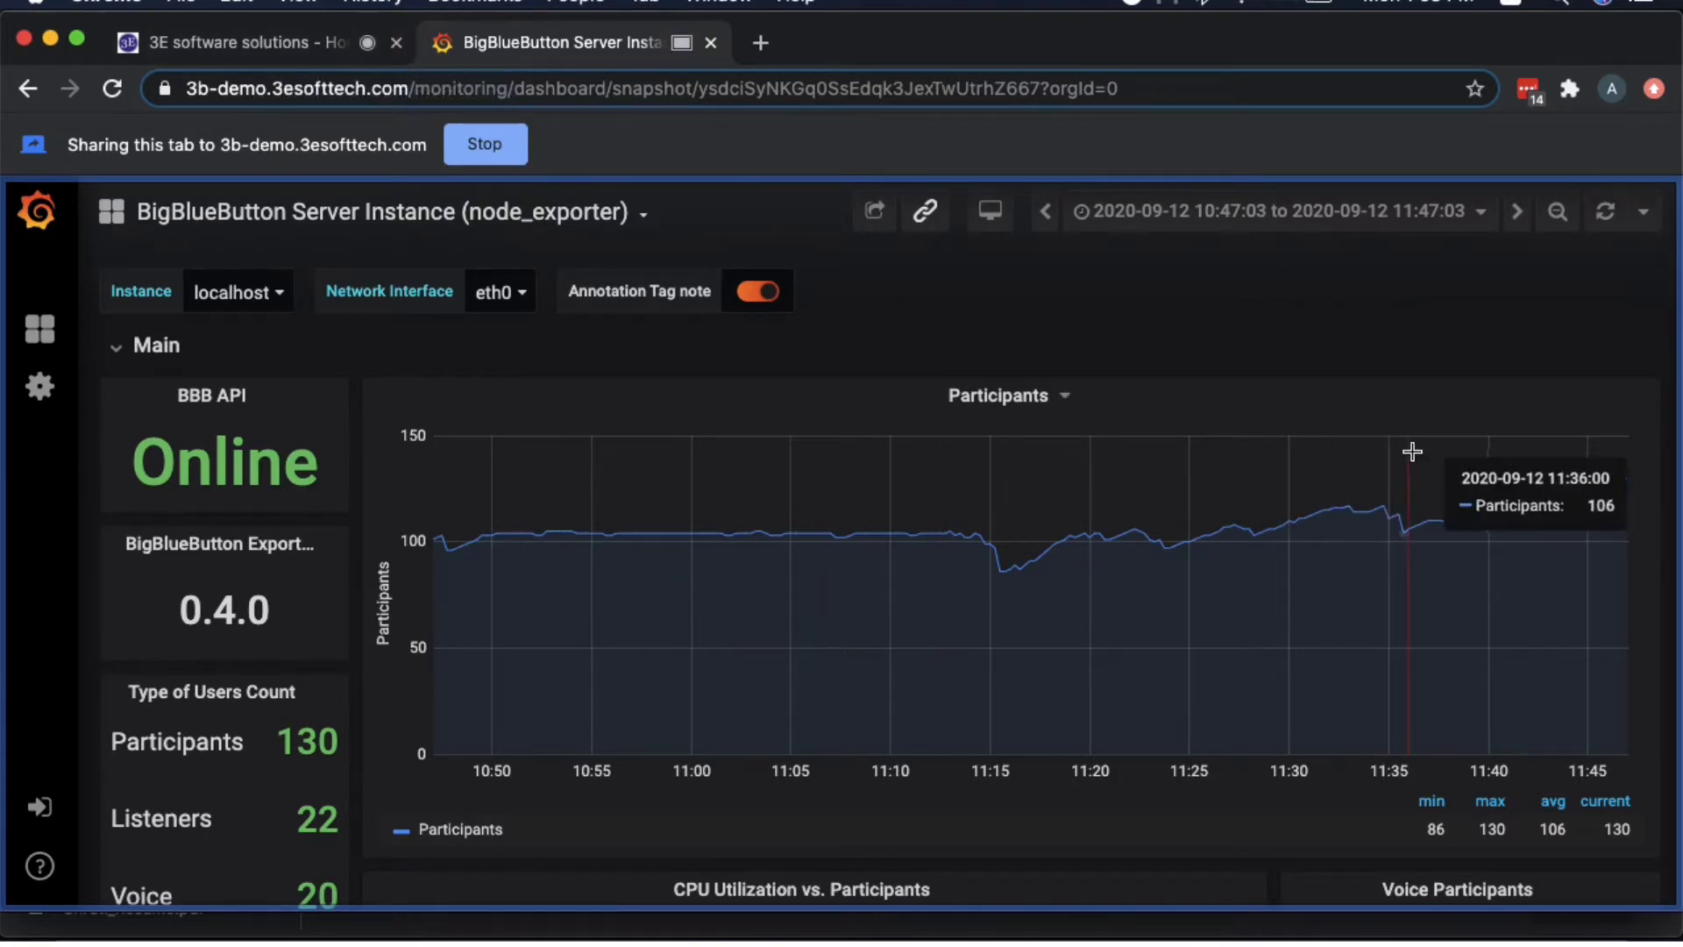
Back in the meeting tab, select the room's invite link in the chat
left_click(281, 44)
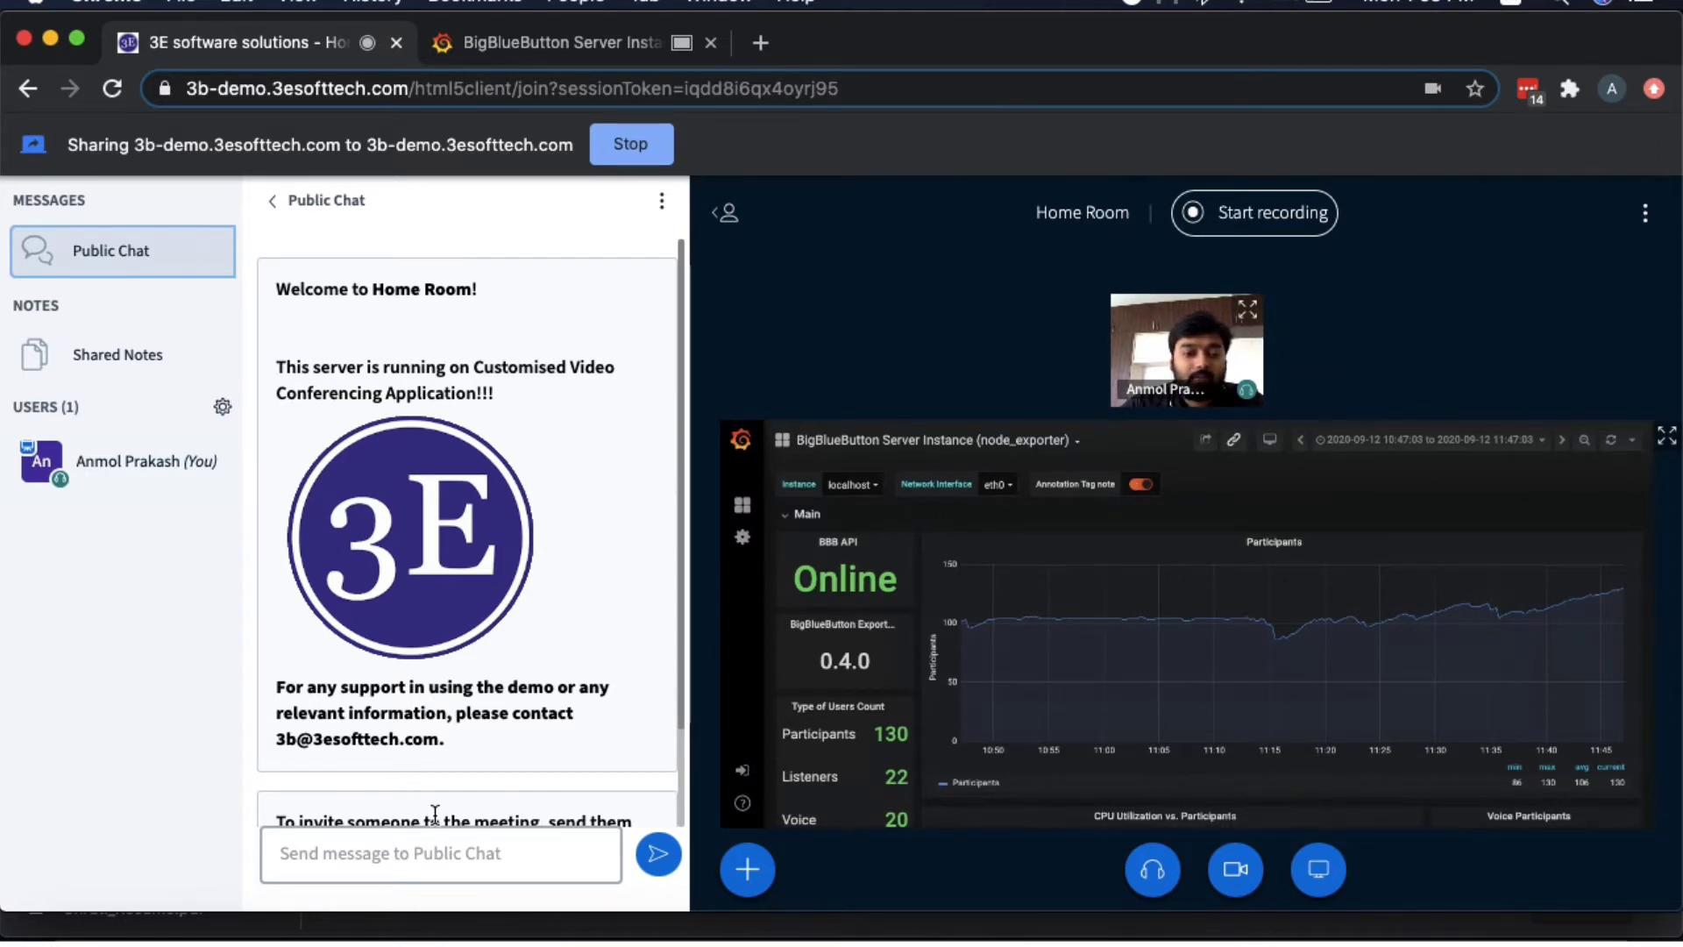
scroll(432, 809, "down", 3)
left_click_drag(608, 760, 348, 732)
key("super+c")
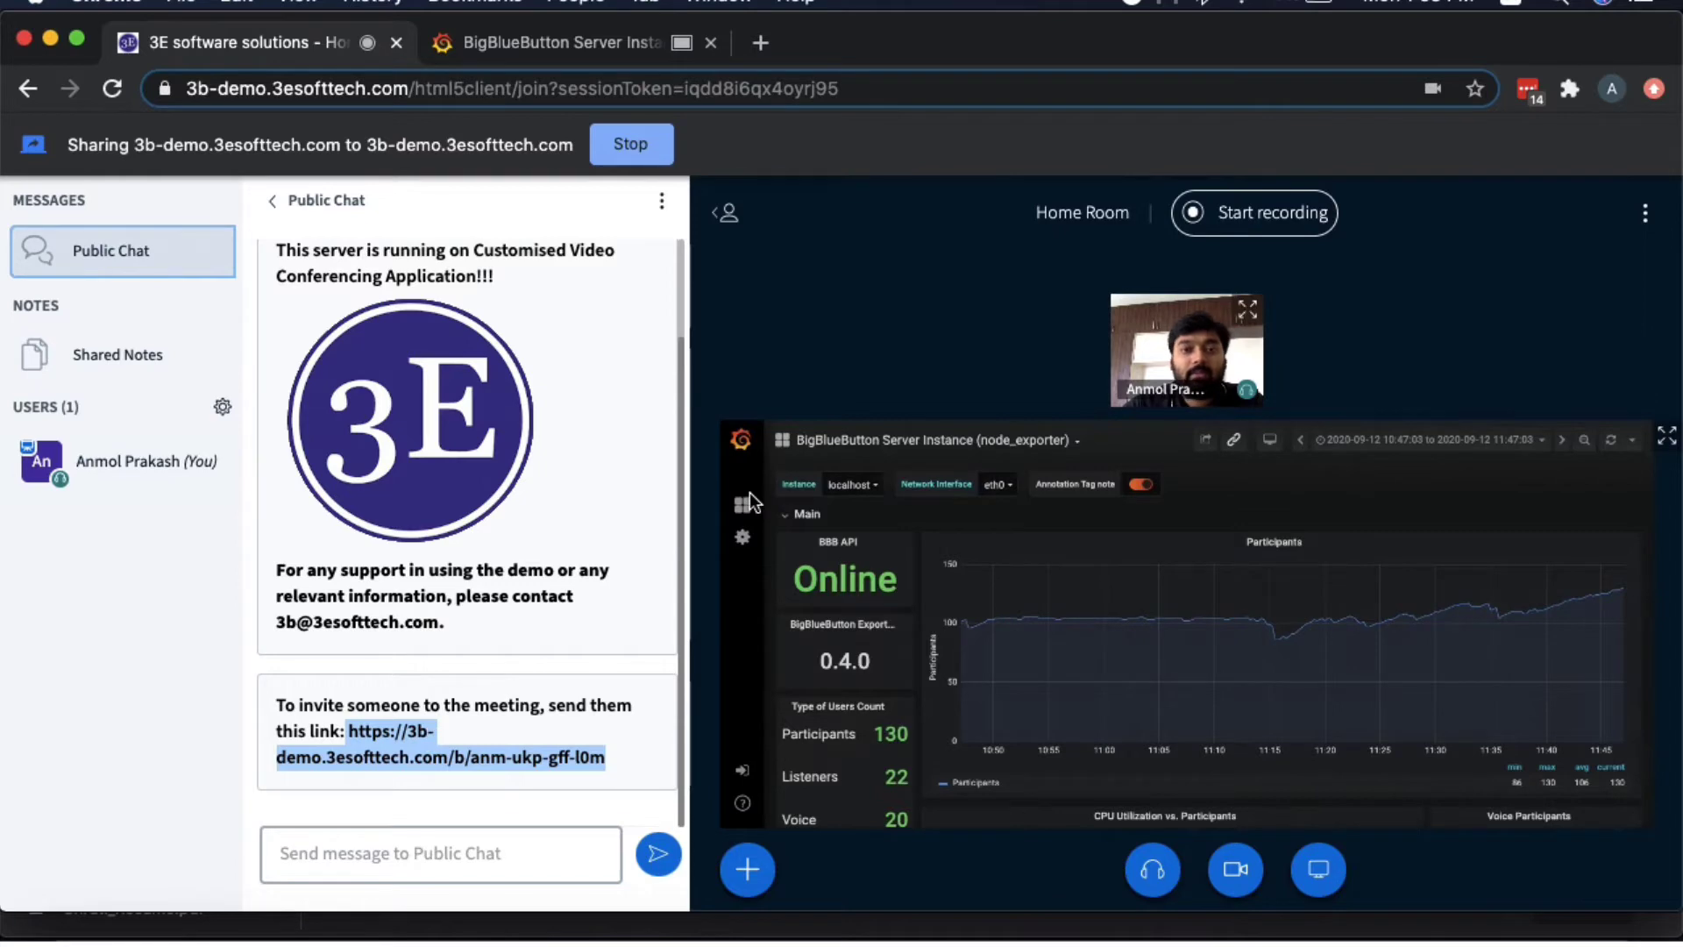
In Firefox, open the pasted Home Room invite link and join under the name 'Participant'
key("ctrl+Right")
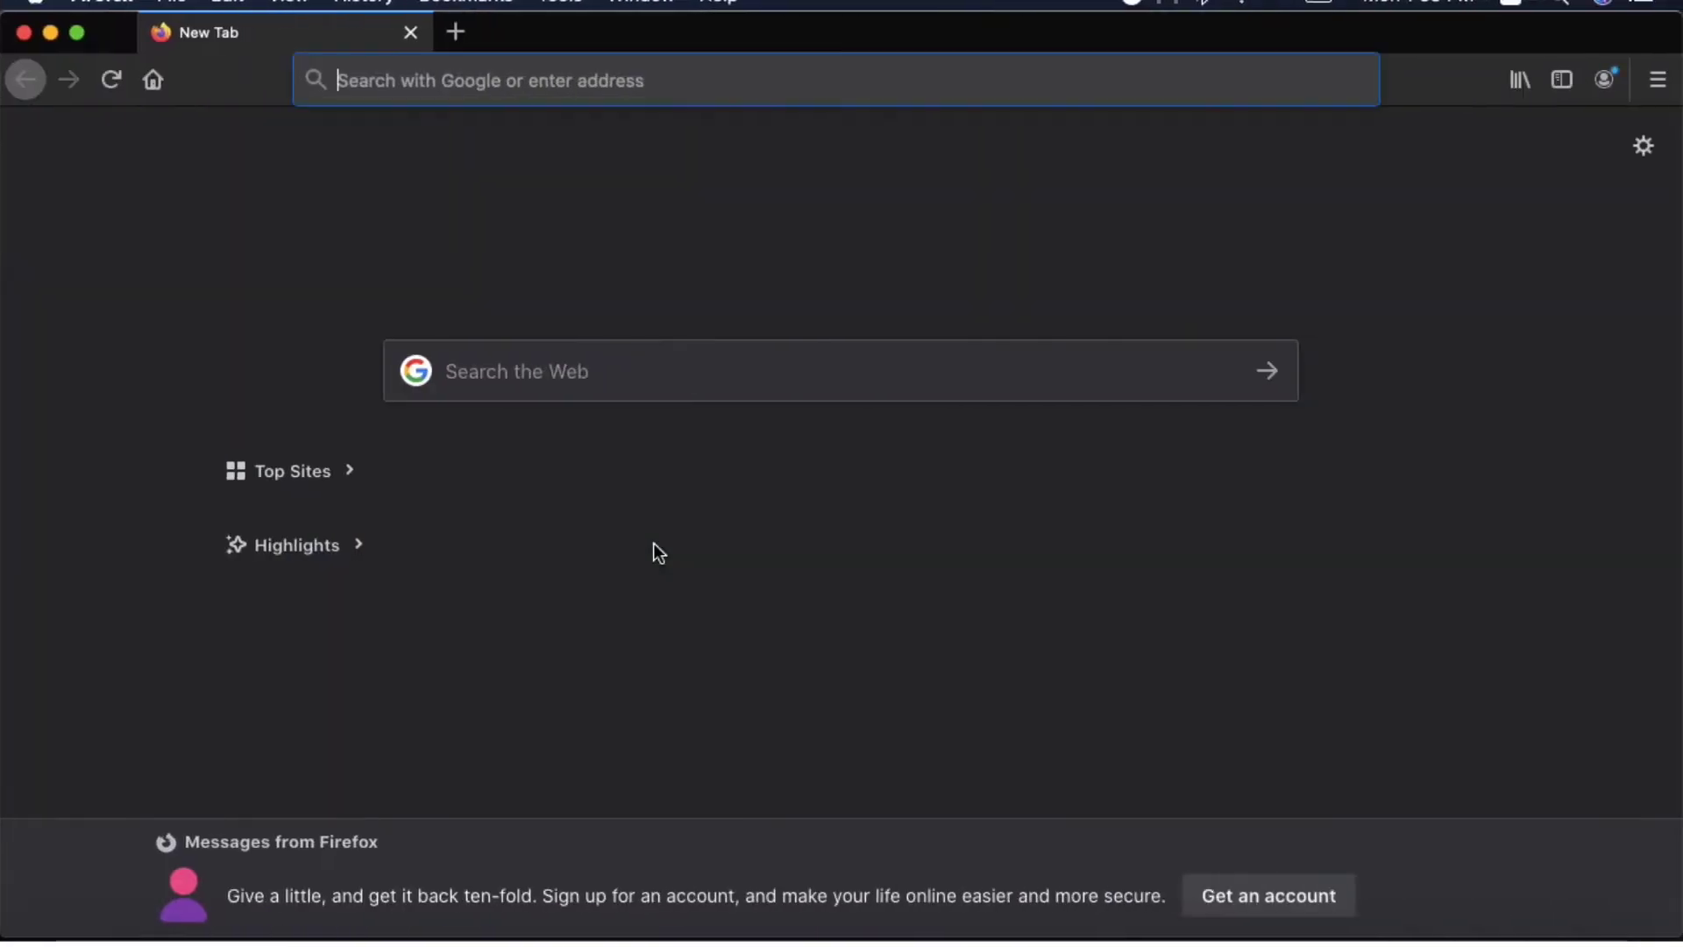
left_click(486, 98)
key("super+v")
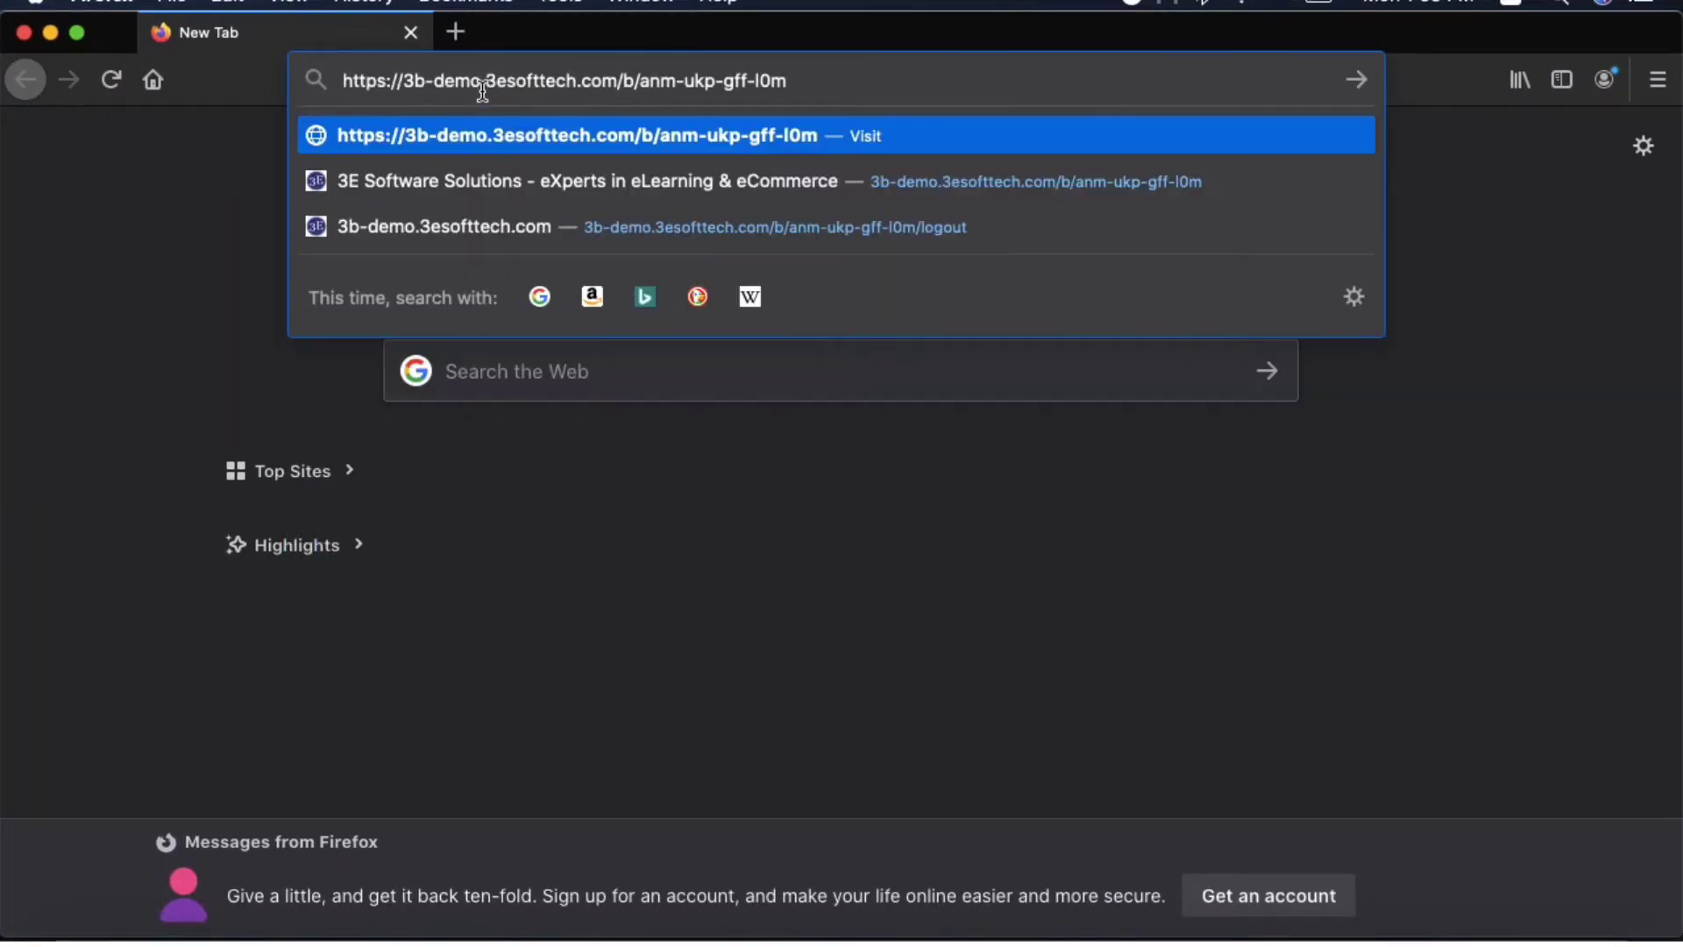
key("super+Left")
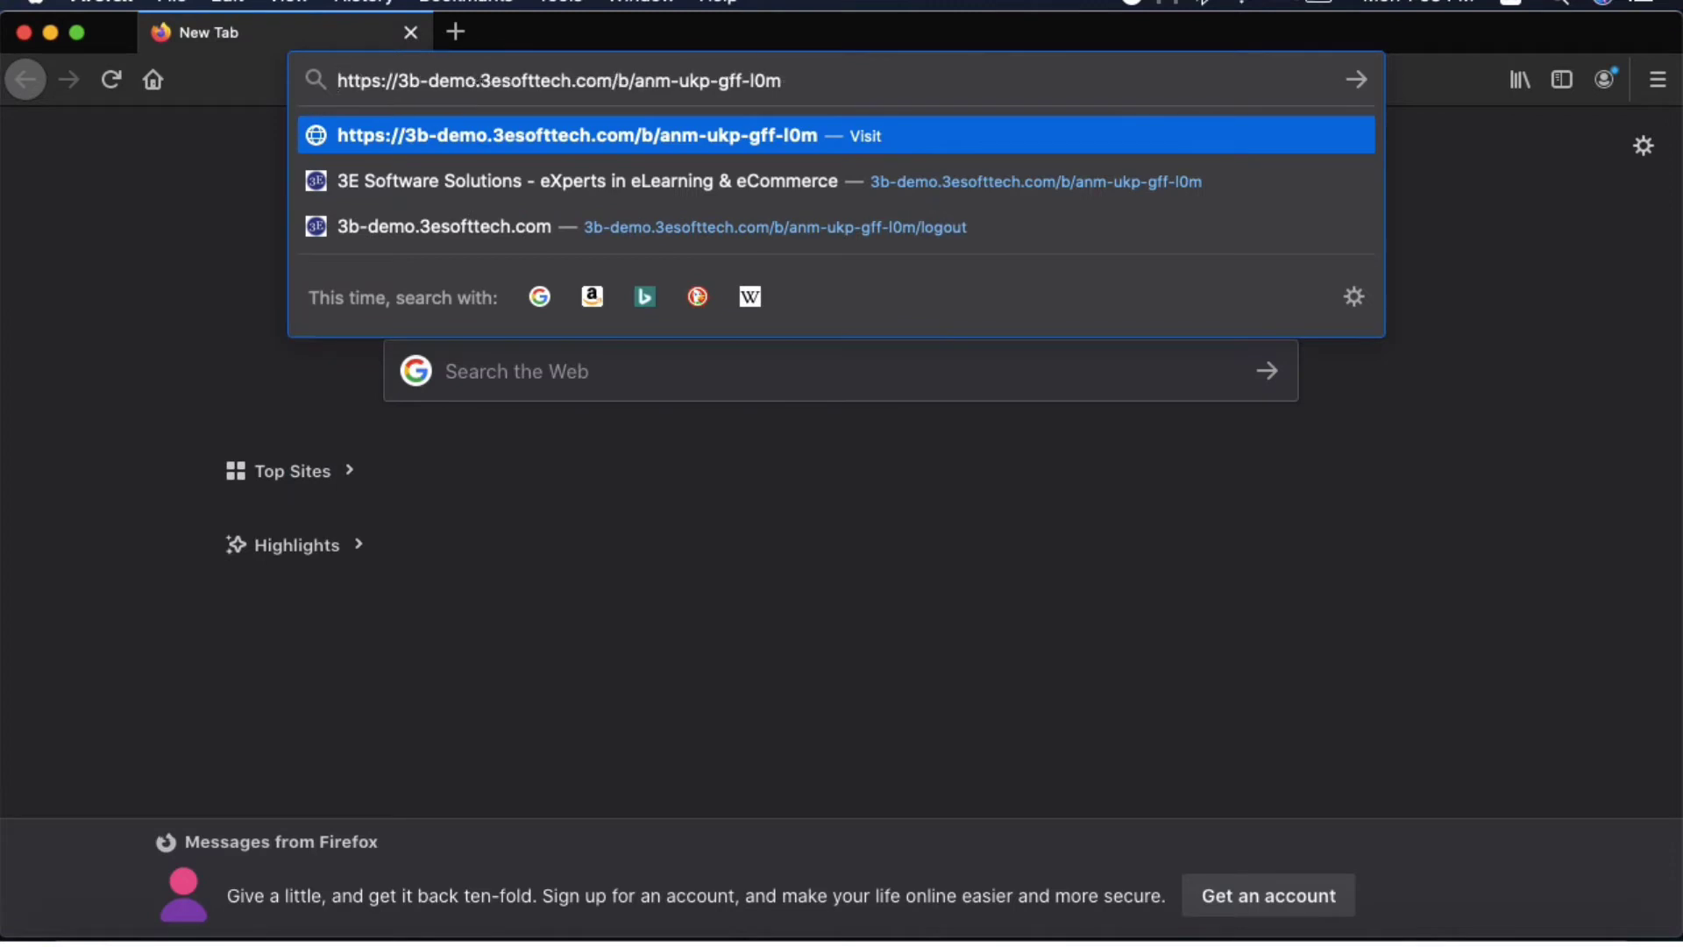
key("Return")
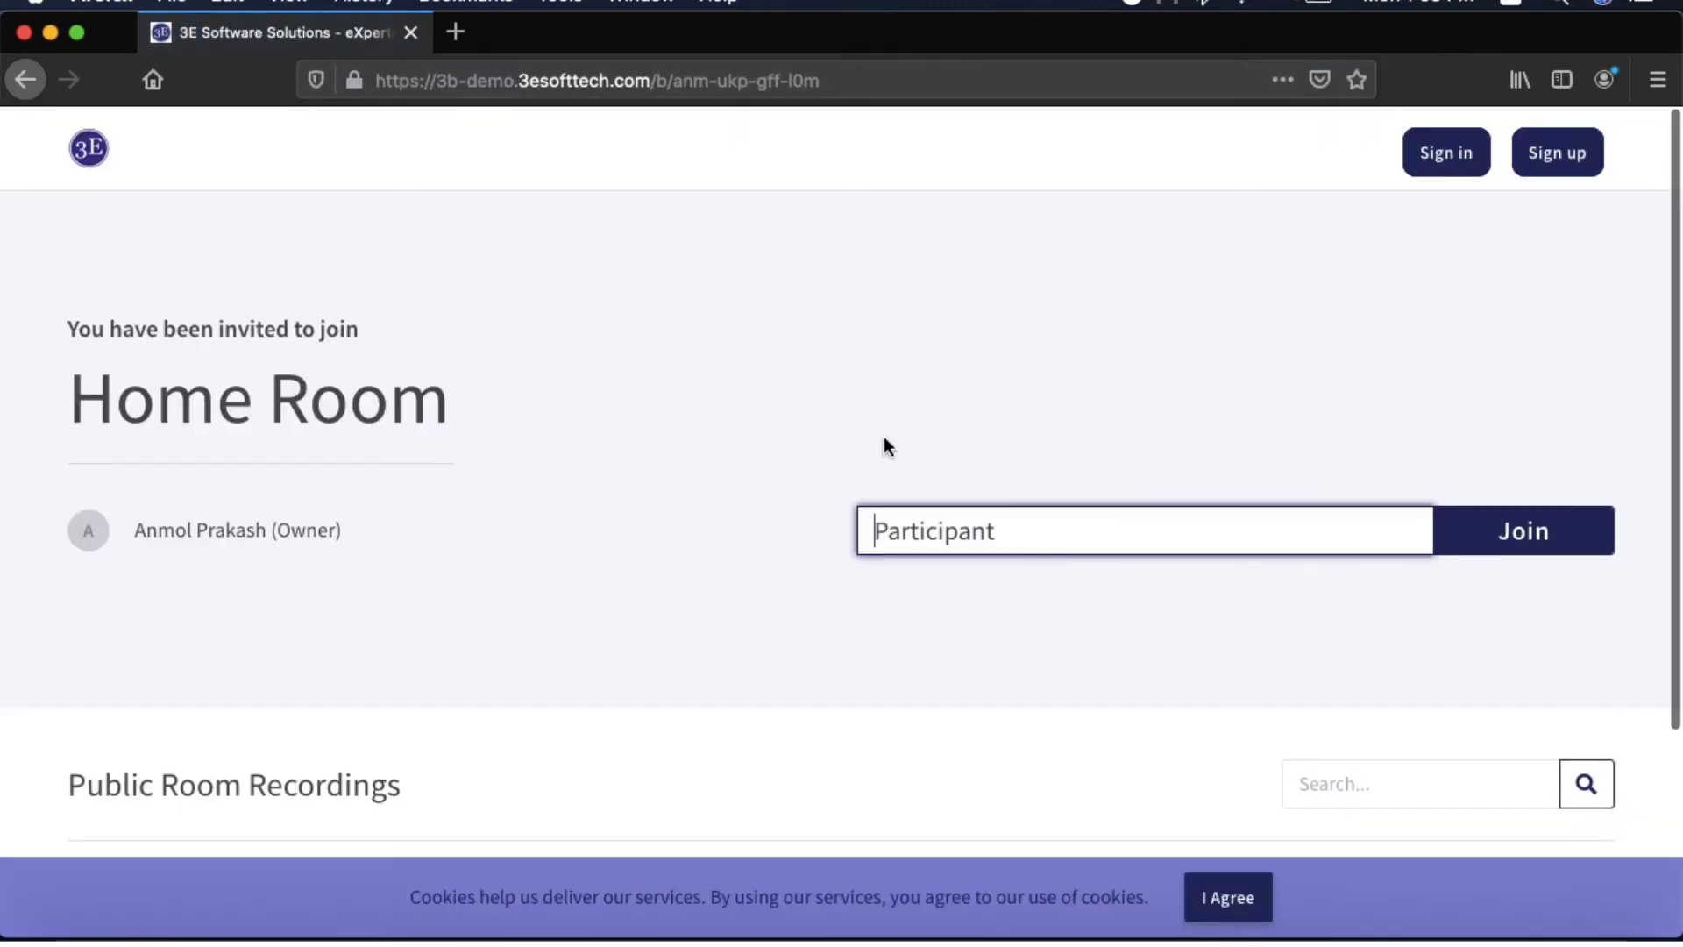
type("Participant")
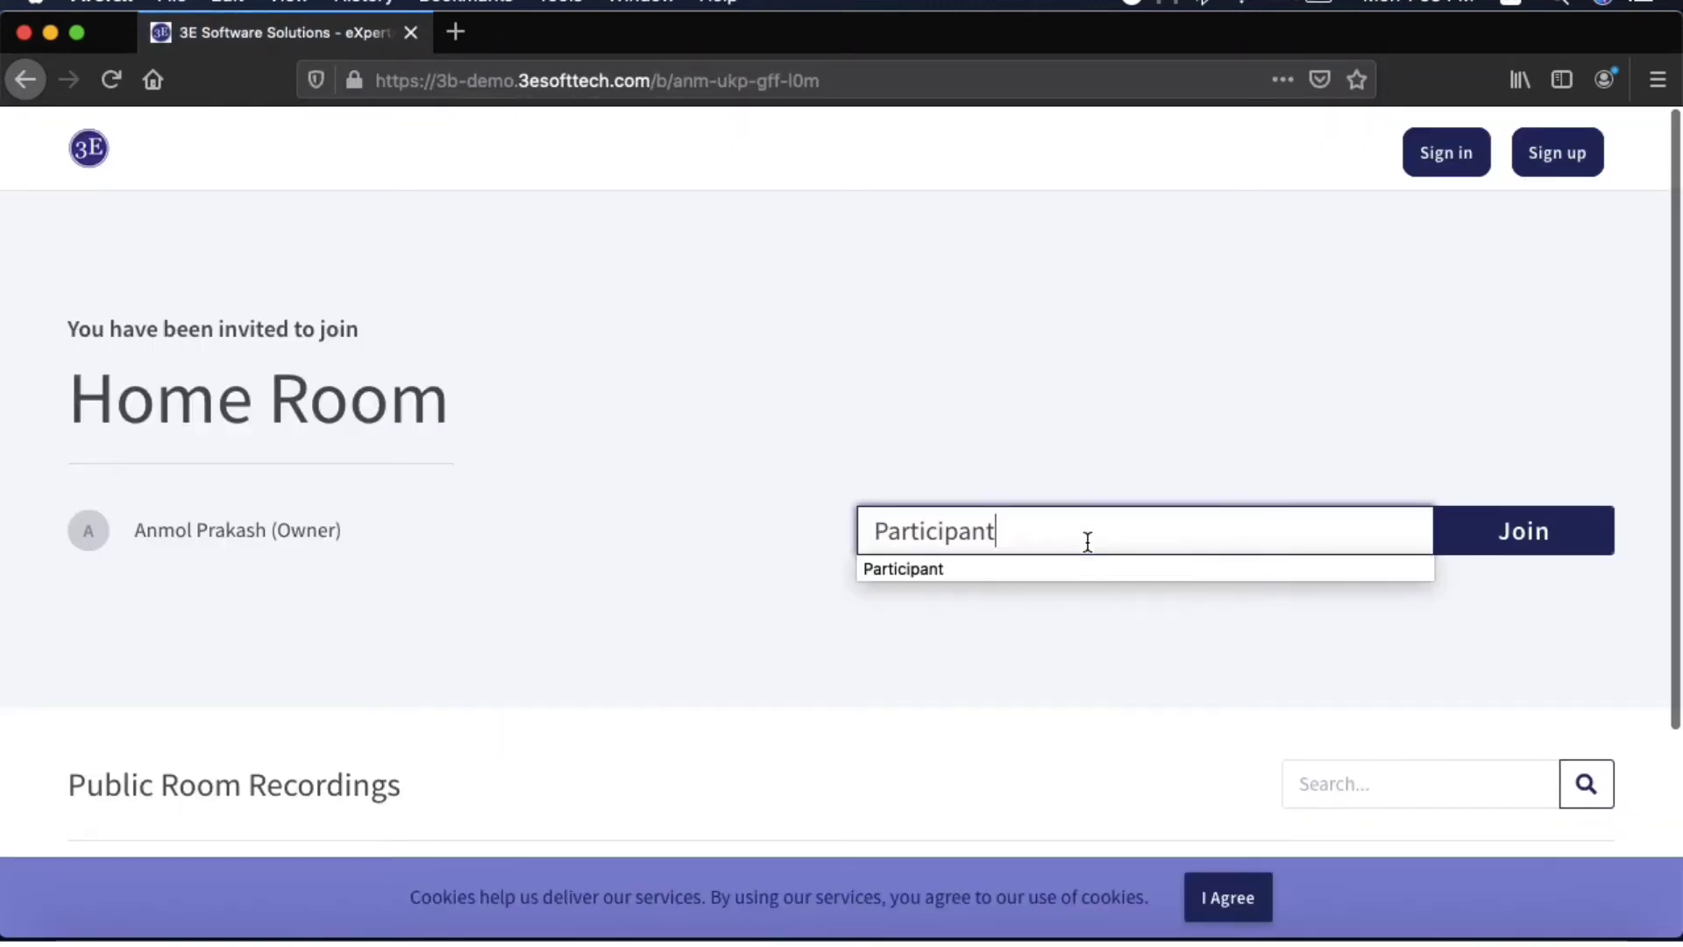
left_click(1122, 572)
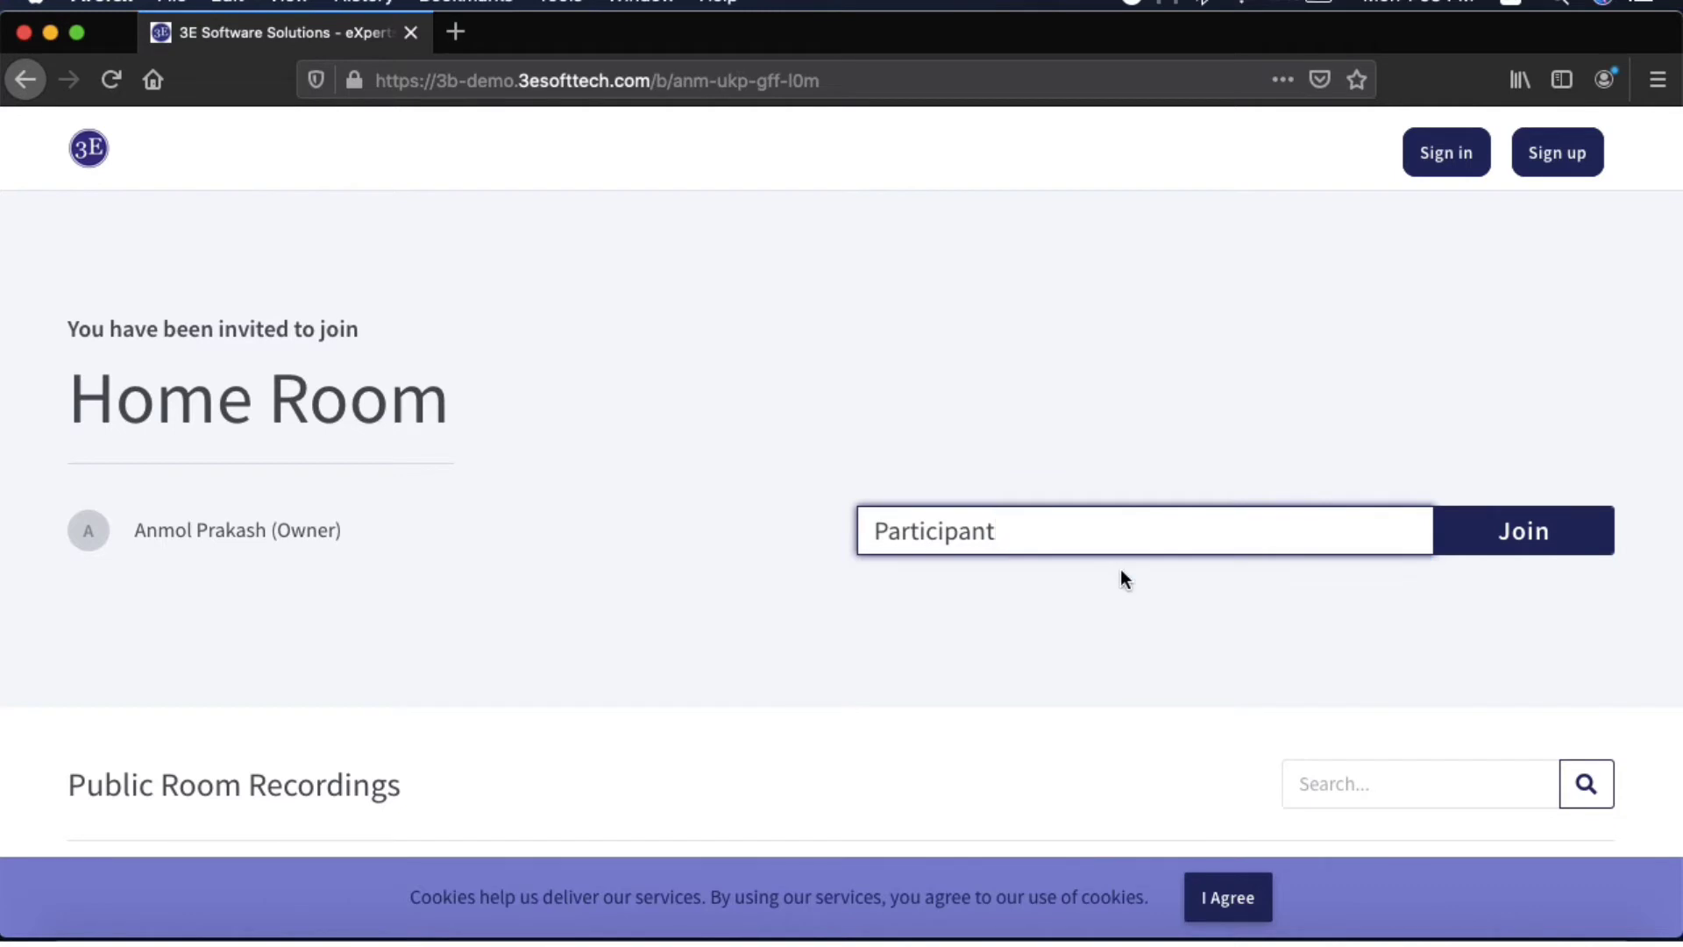
left_click(1524, 541)
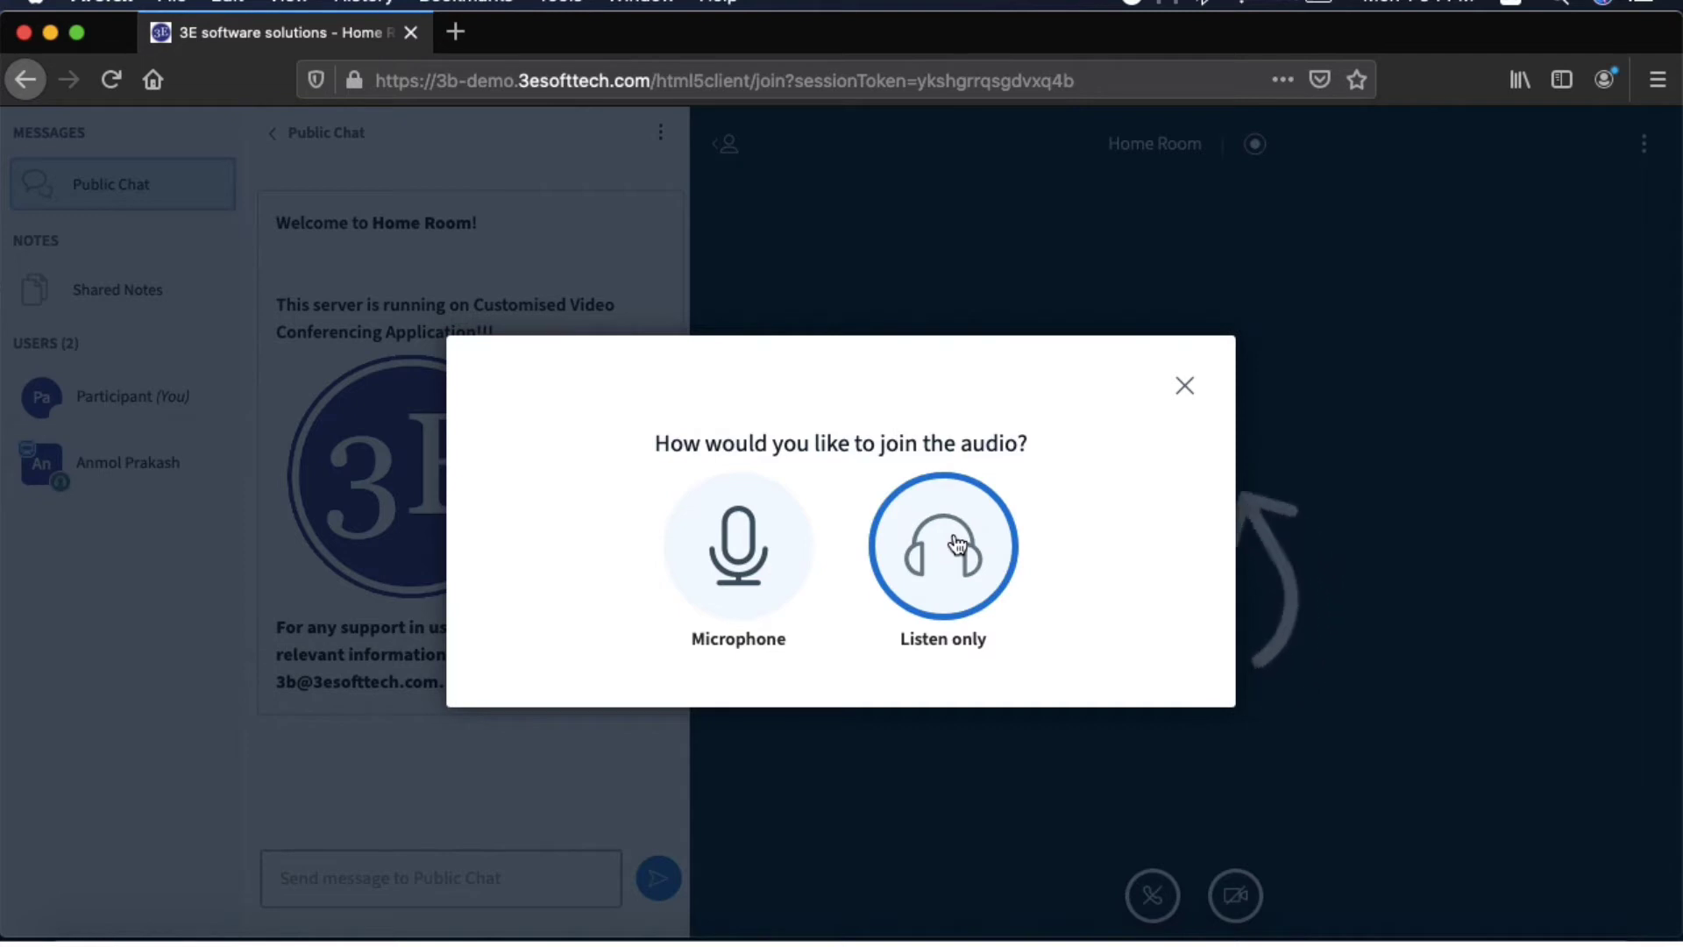
Join audio as Listen only, allow the microphone, deny the camera, and cancel webcam settings
left_click(958, 543)
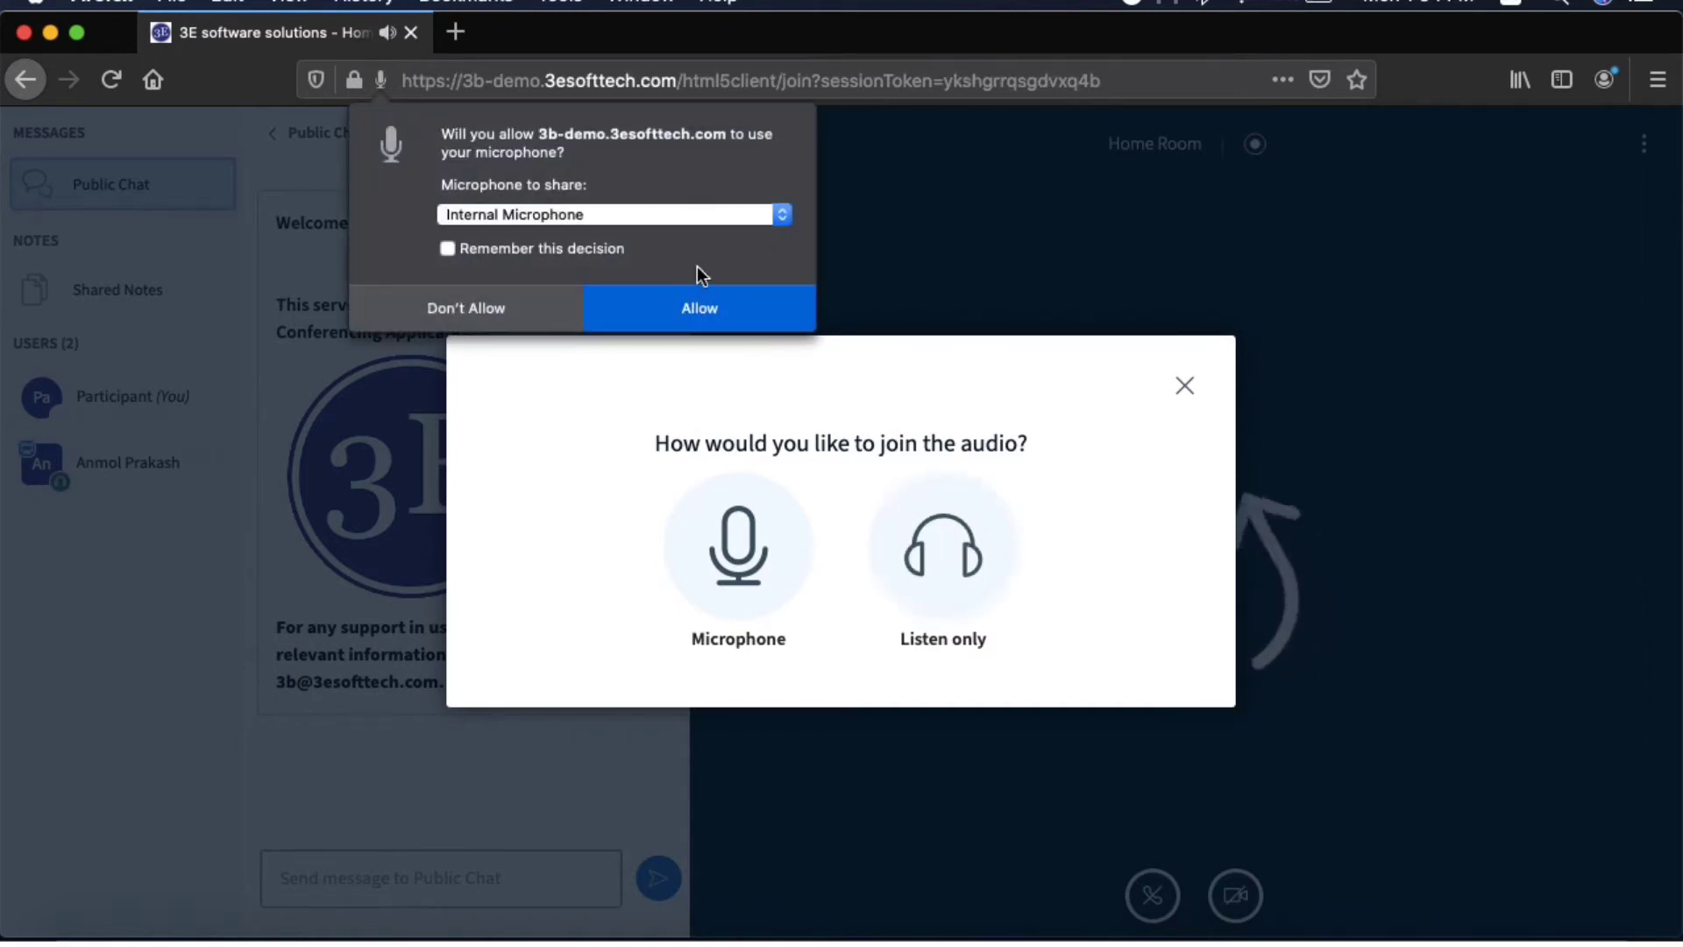
left_click(705, 303)
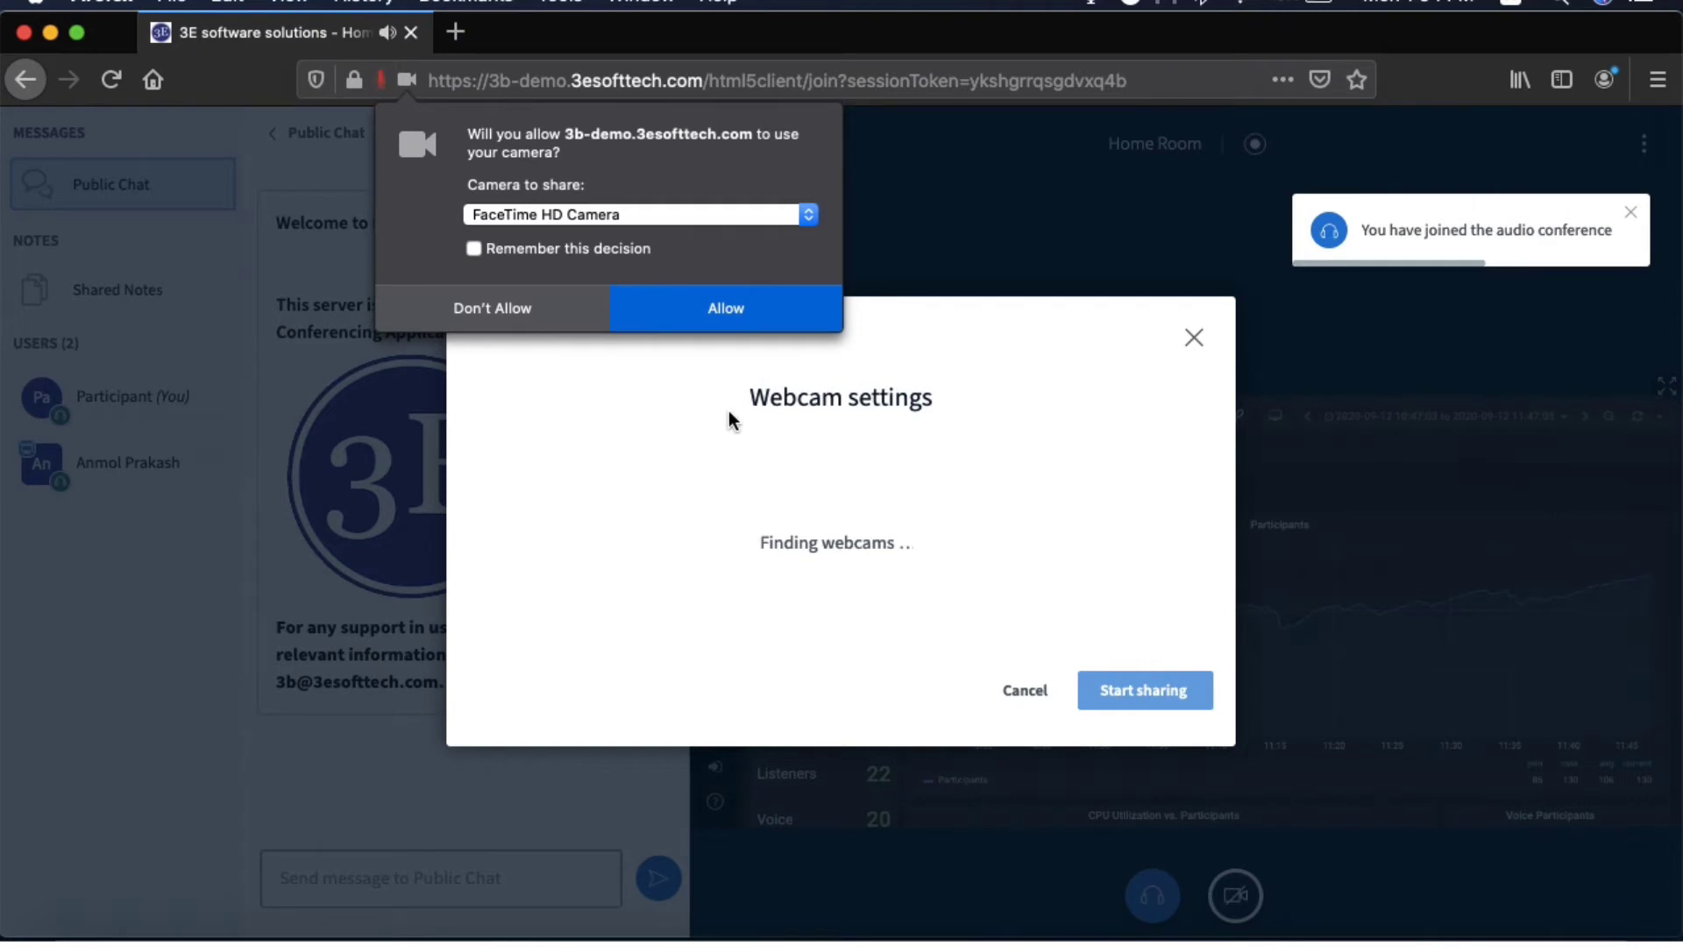
left_click(535, 322)
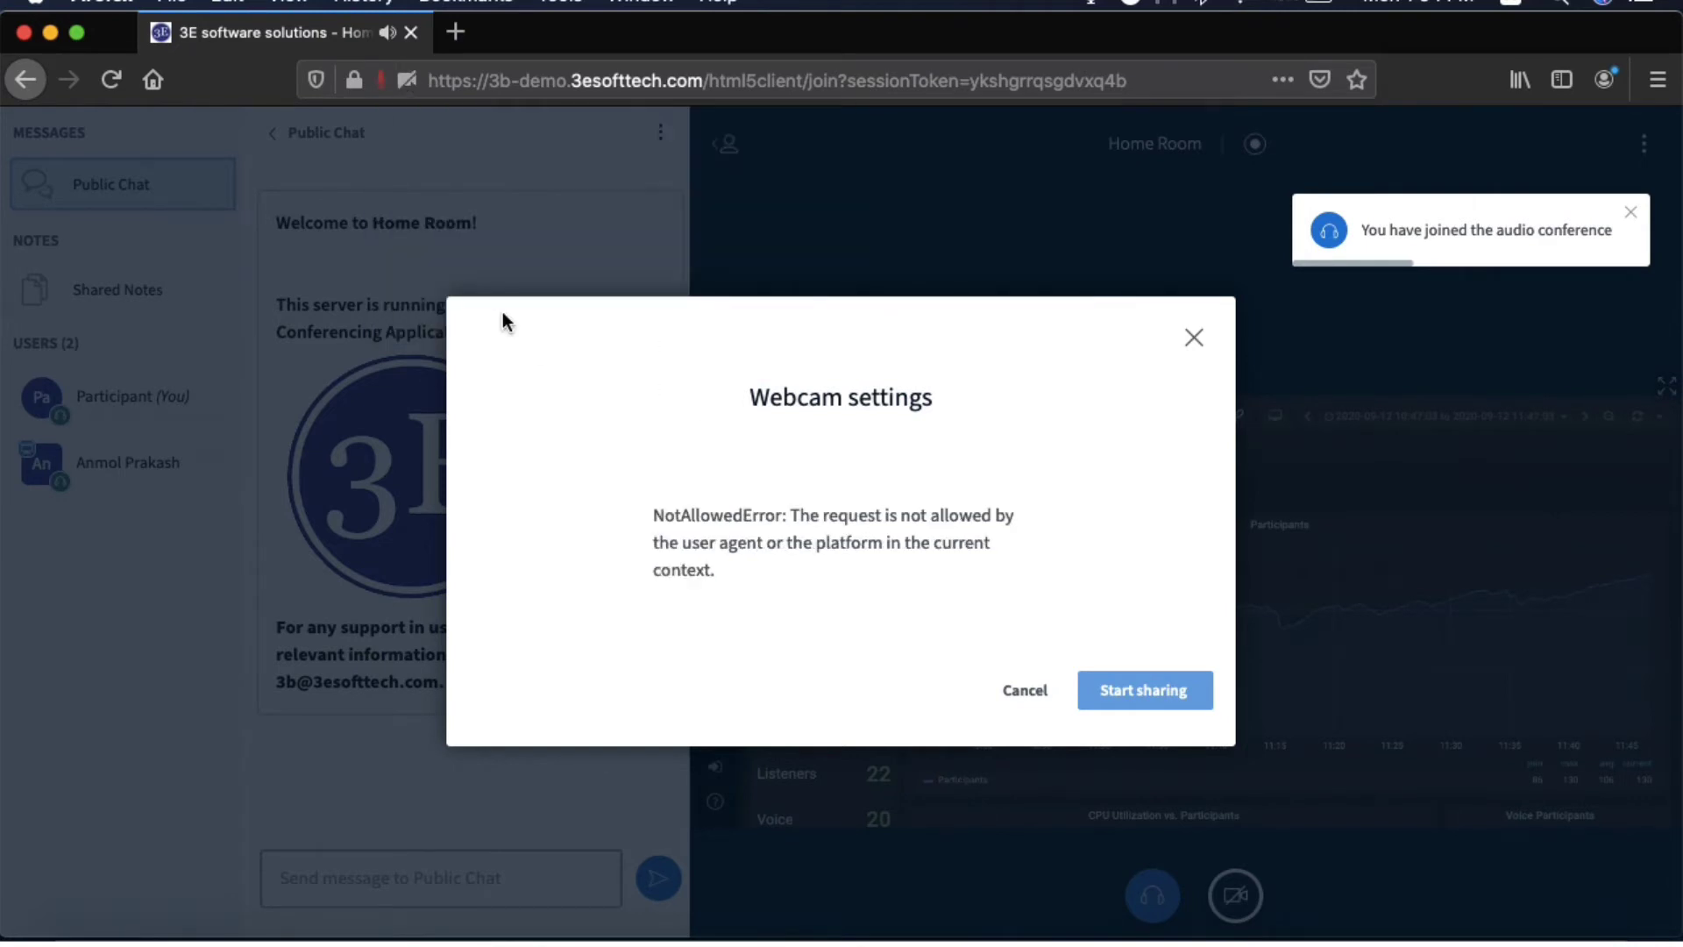
left_click(1035, 692)
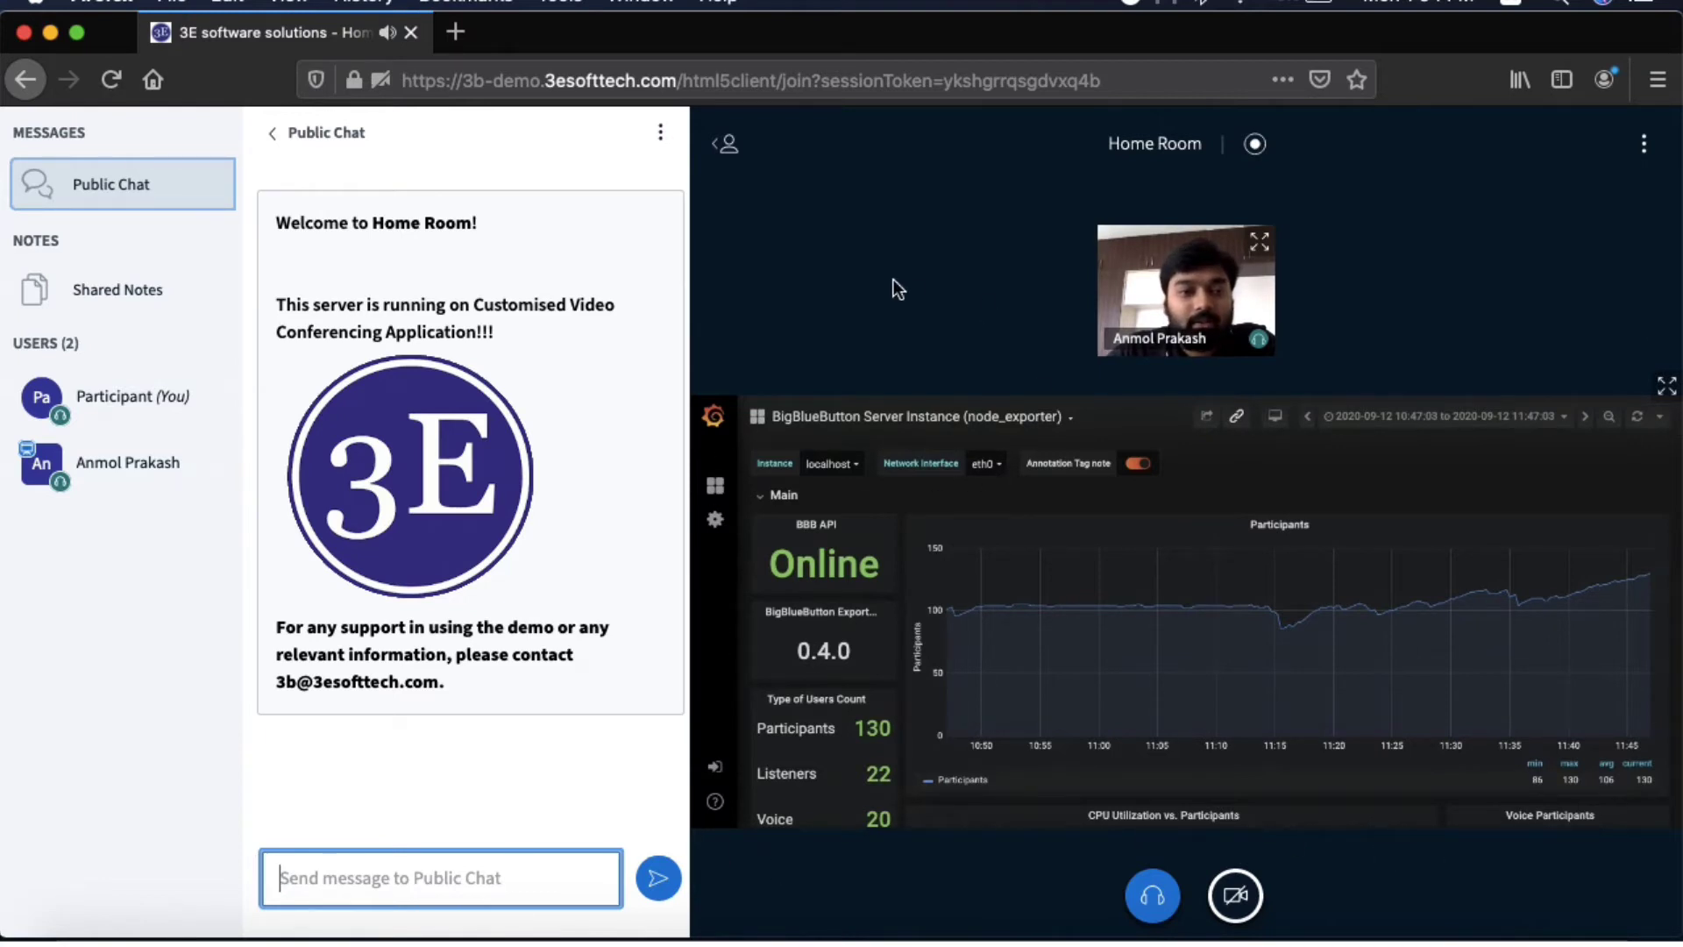
Close the Public Chat, make the meeting fullscreen from Options, and collapse the user list
left_click(344, 140)
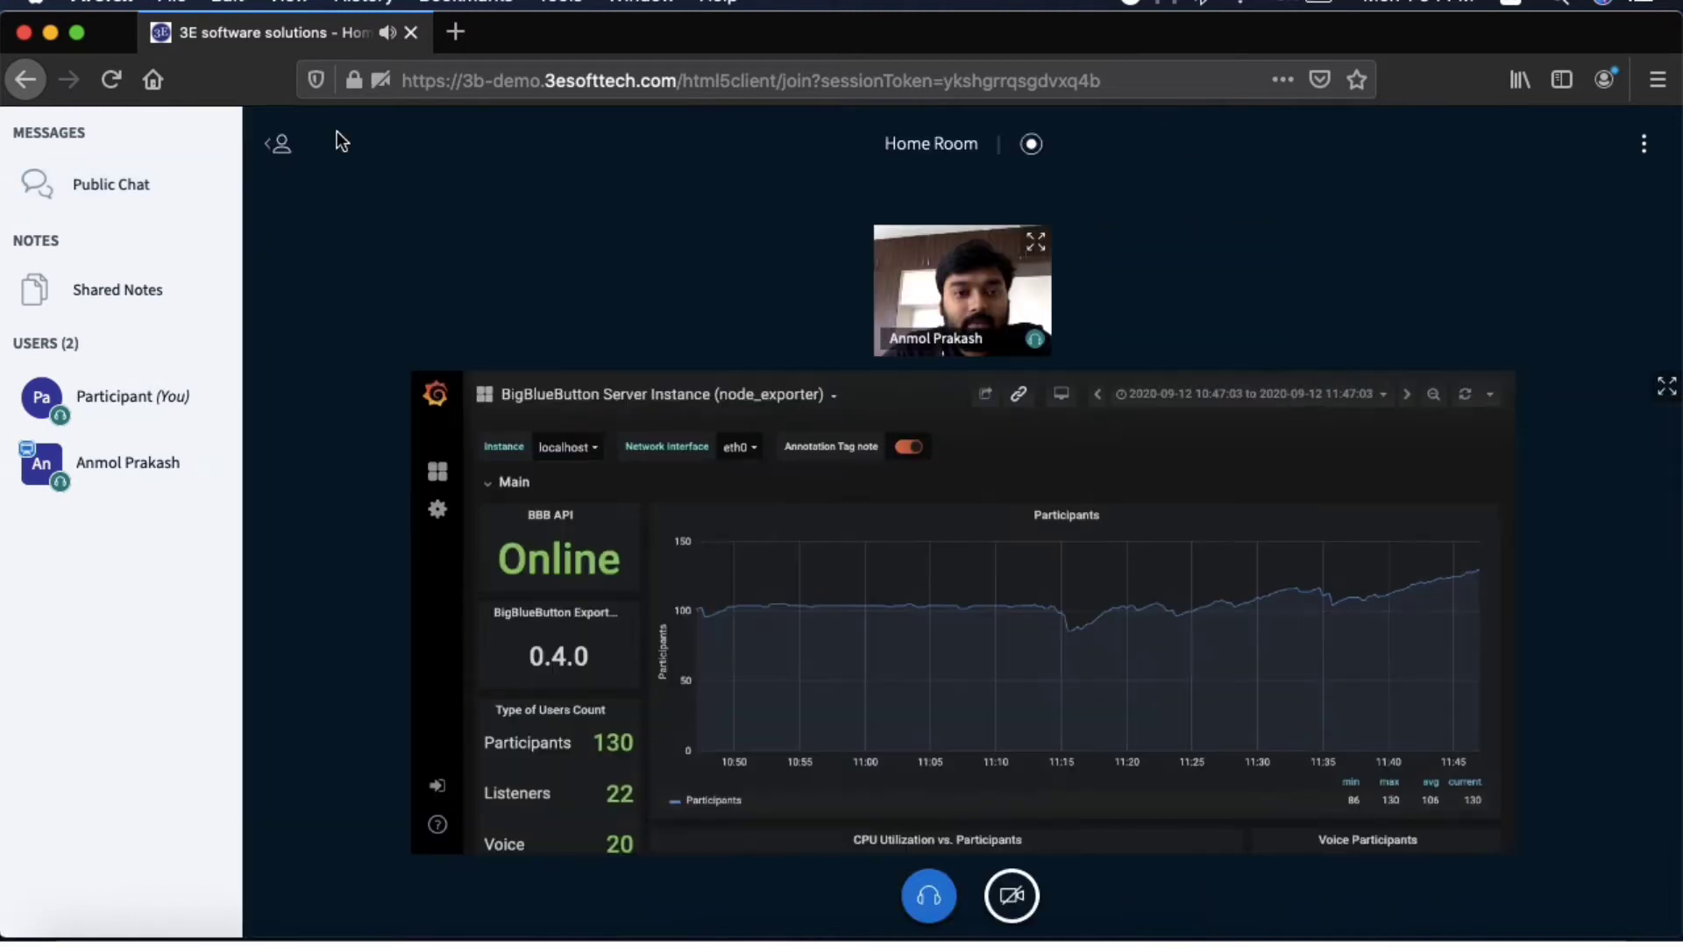
left_click(1645, 144)
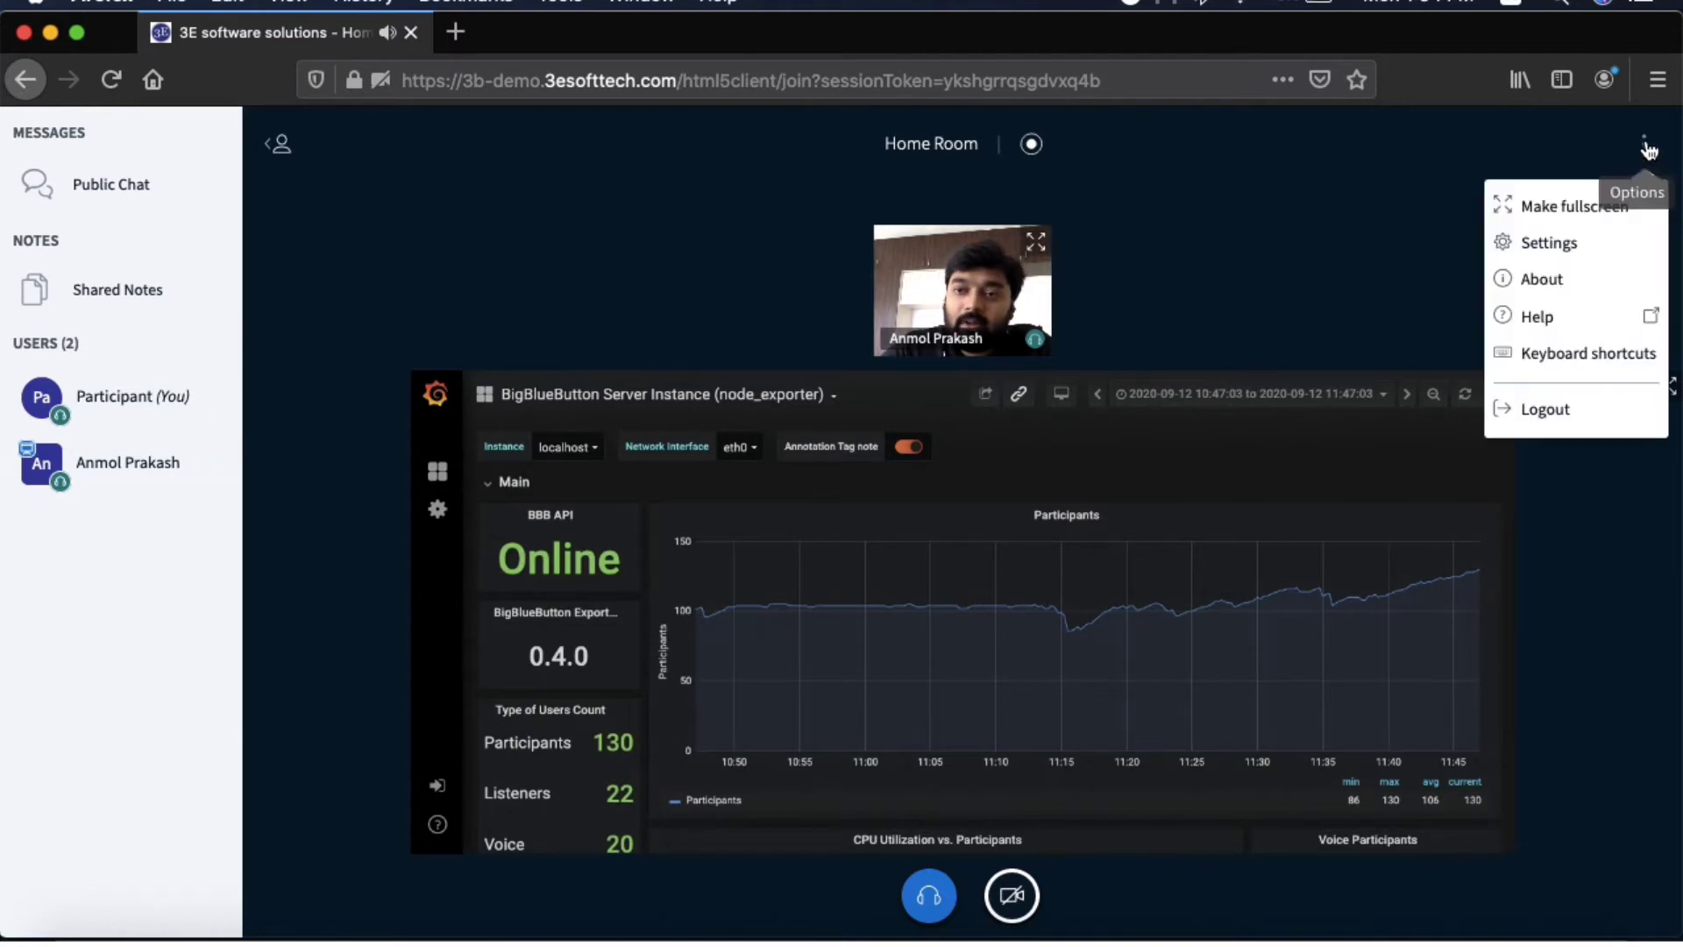
left_click(1622, 211)
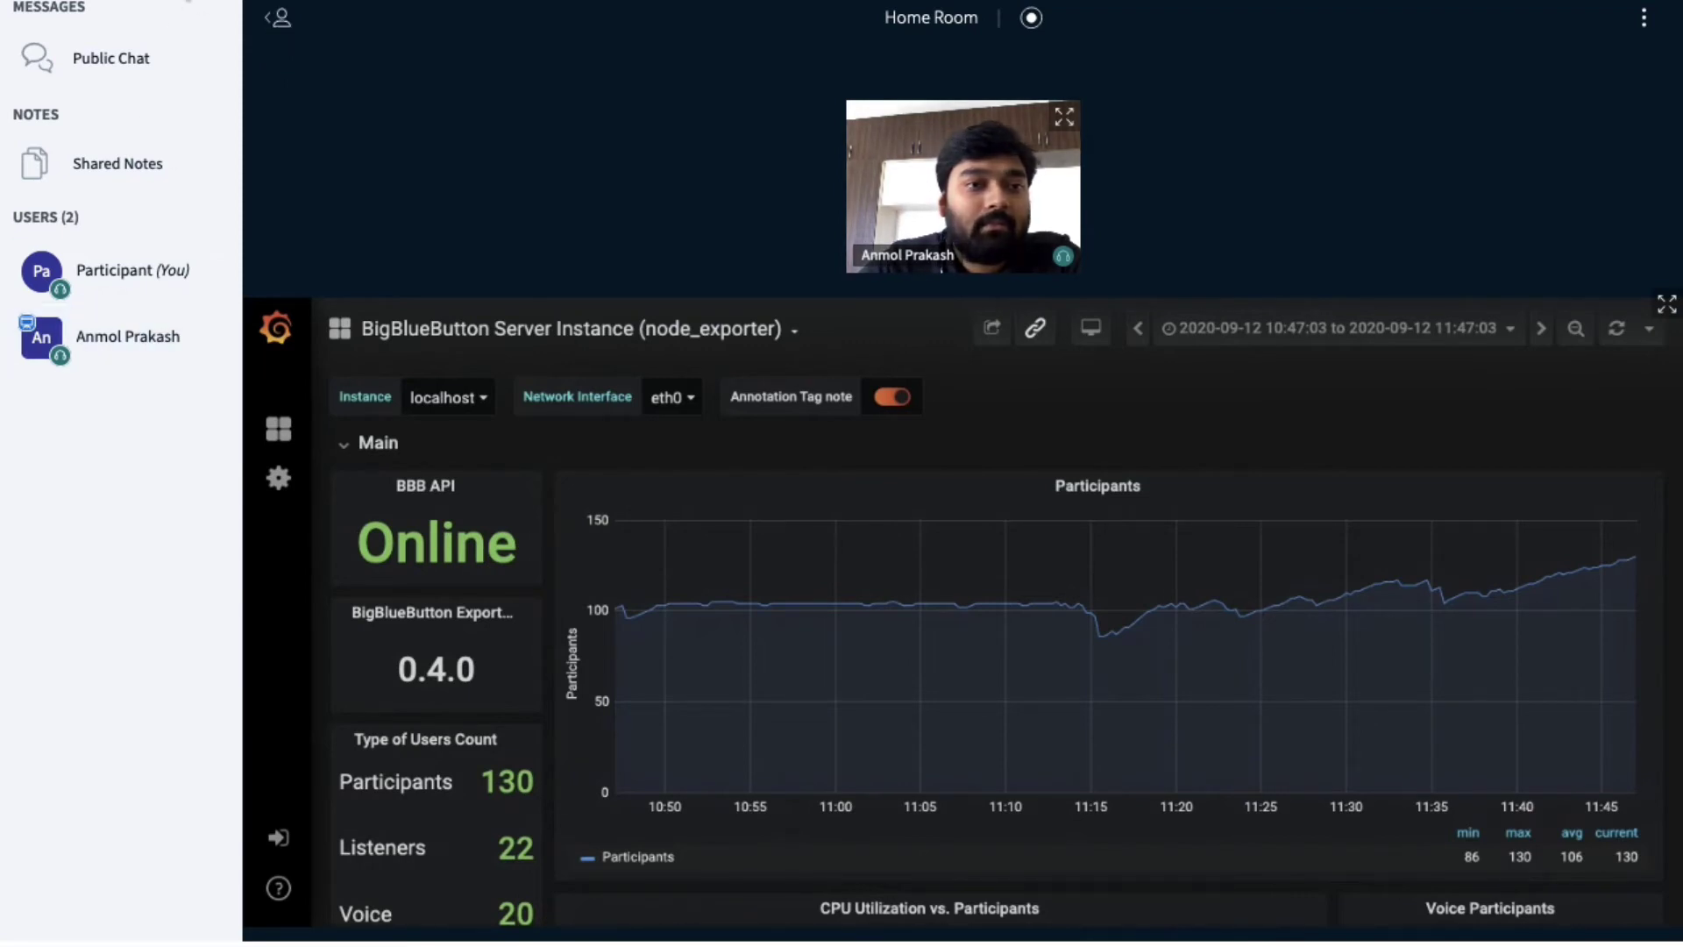
left_click(279, 19)
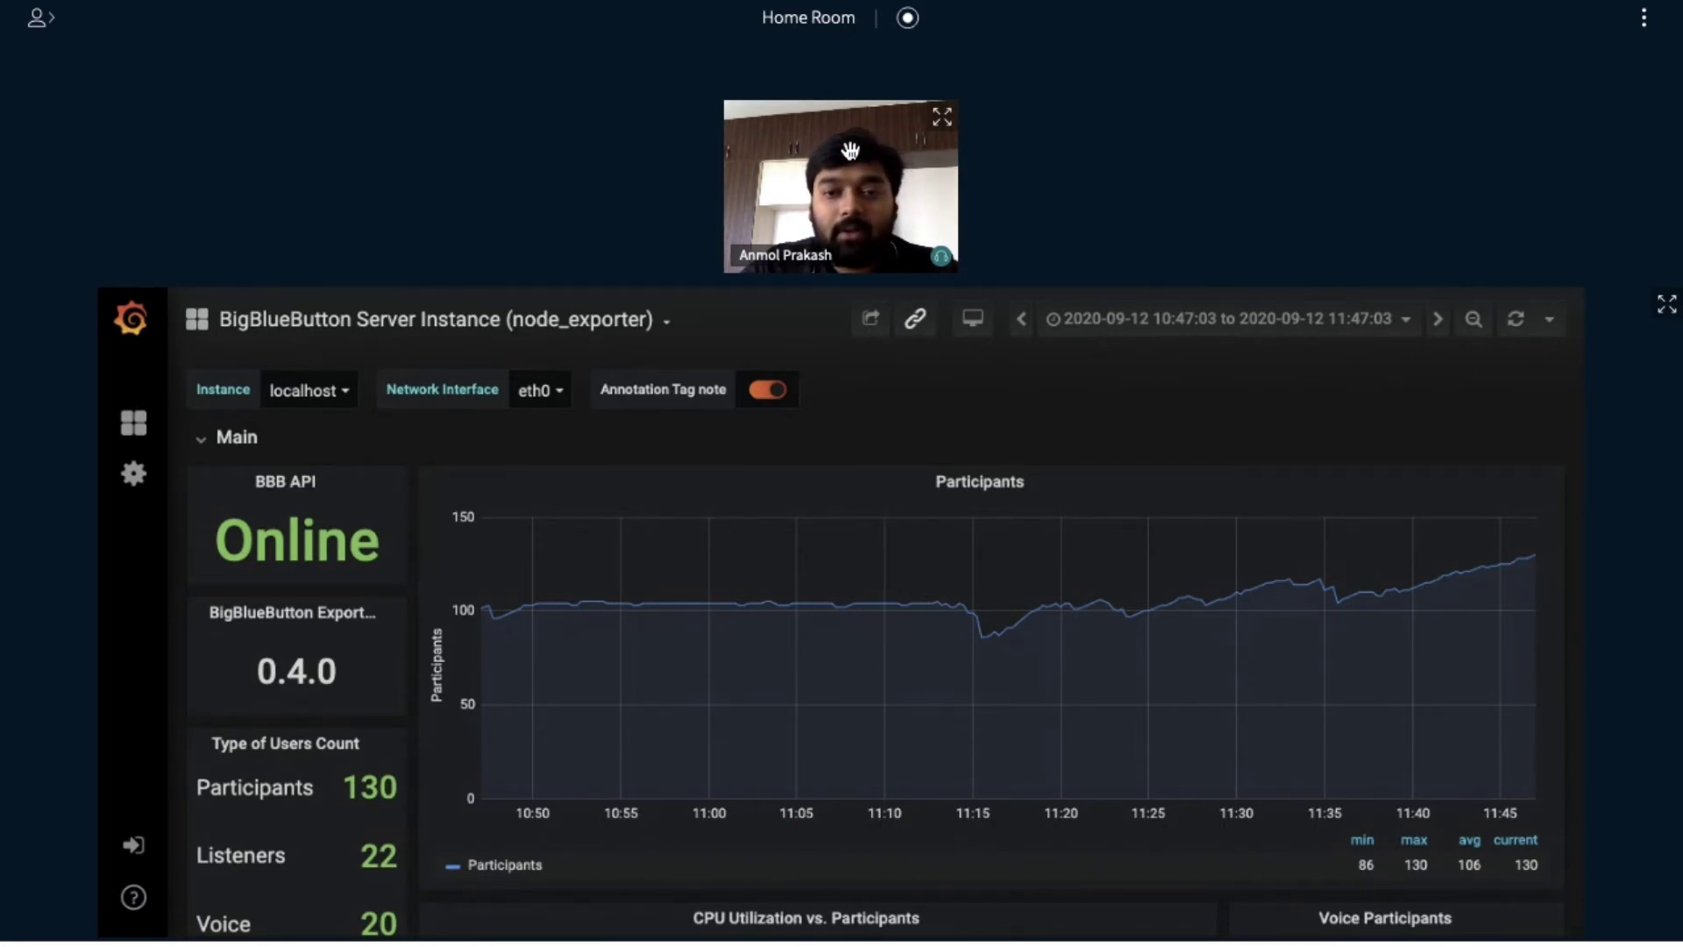
Undock the moderator's webcam and float it over the dashboard's lower-right corner
left_click_drag(839, 172, 1572, 675)
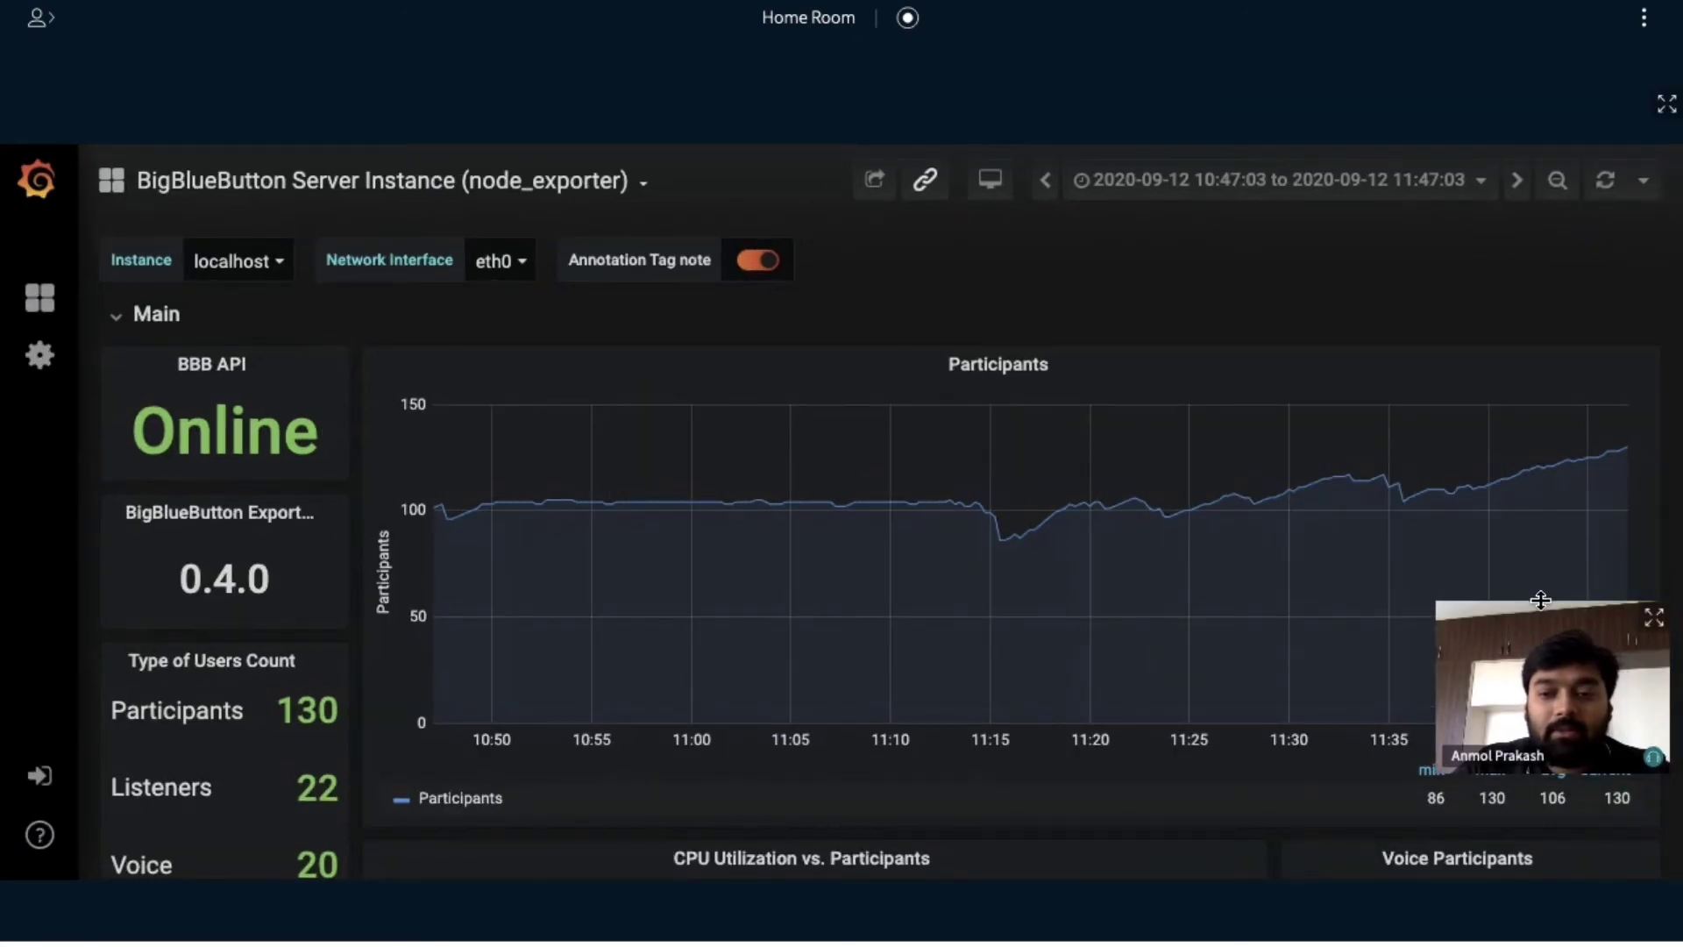
left_click_drag(1532, 687, 1488, 468)
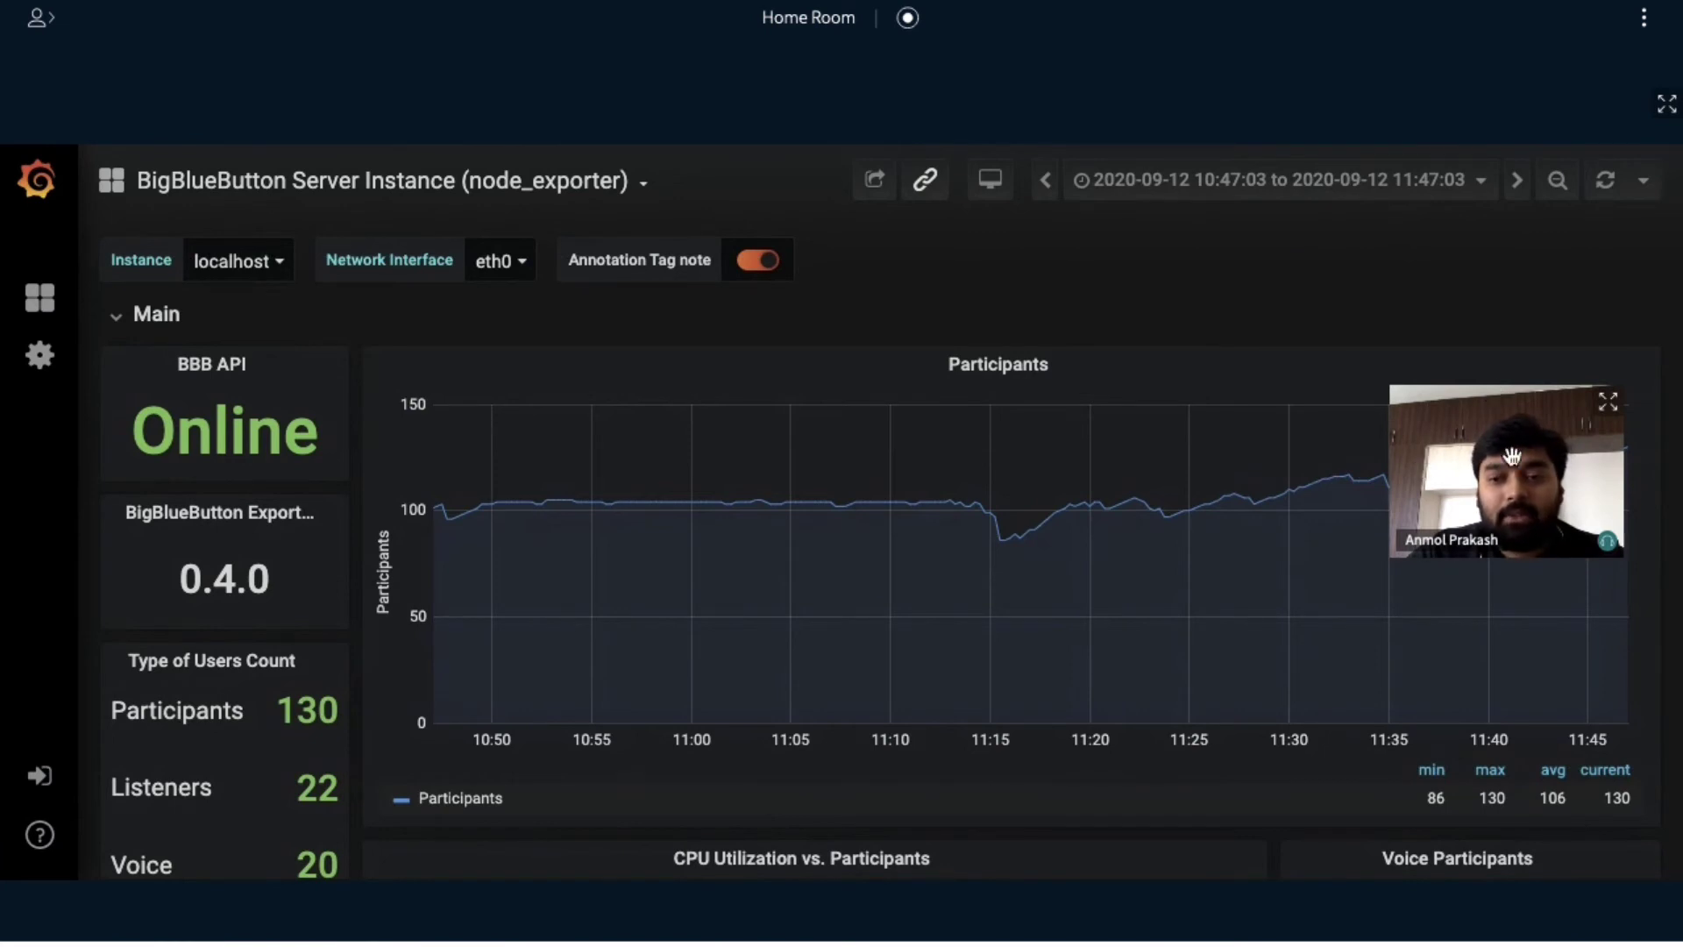
left_click_drag(1511, 460, 1582, 655)
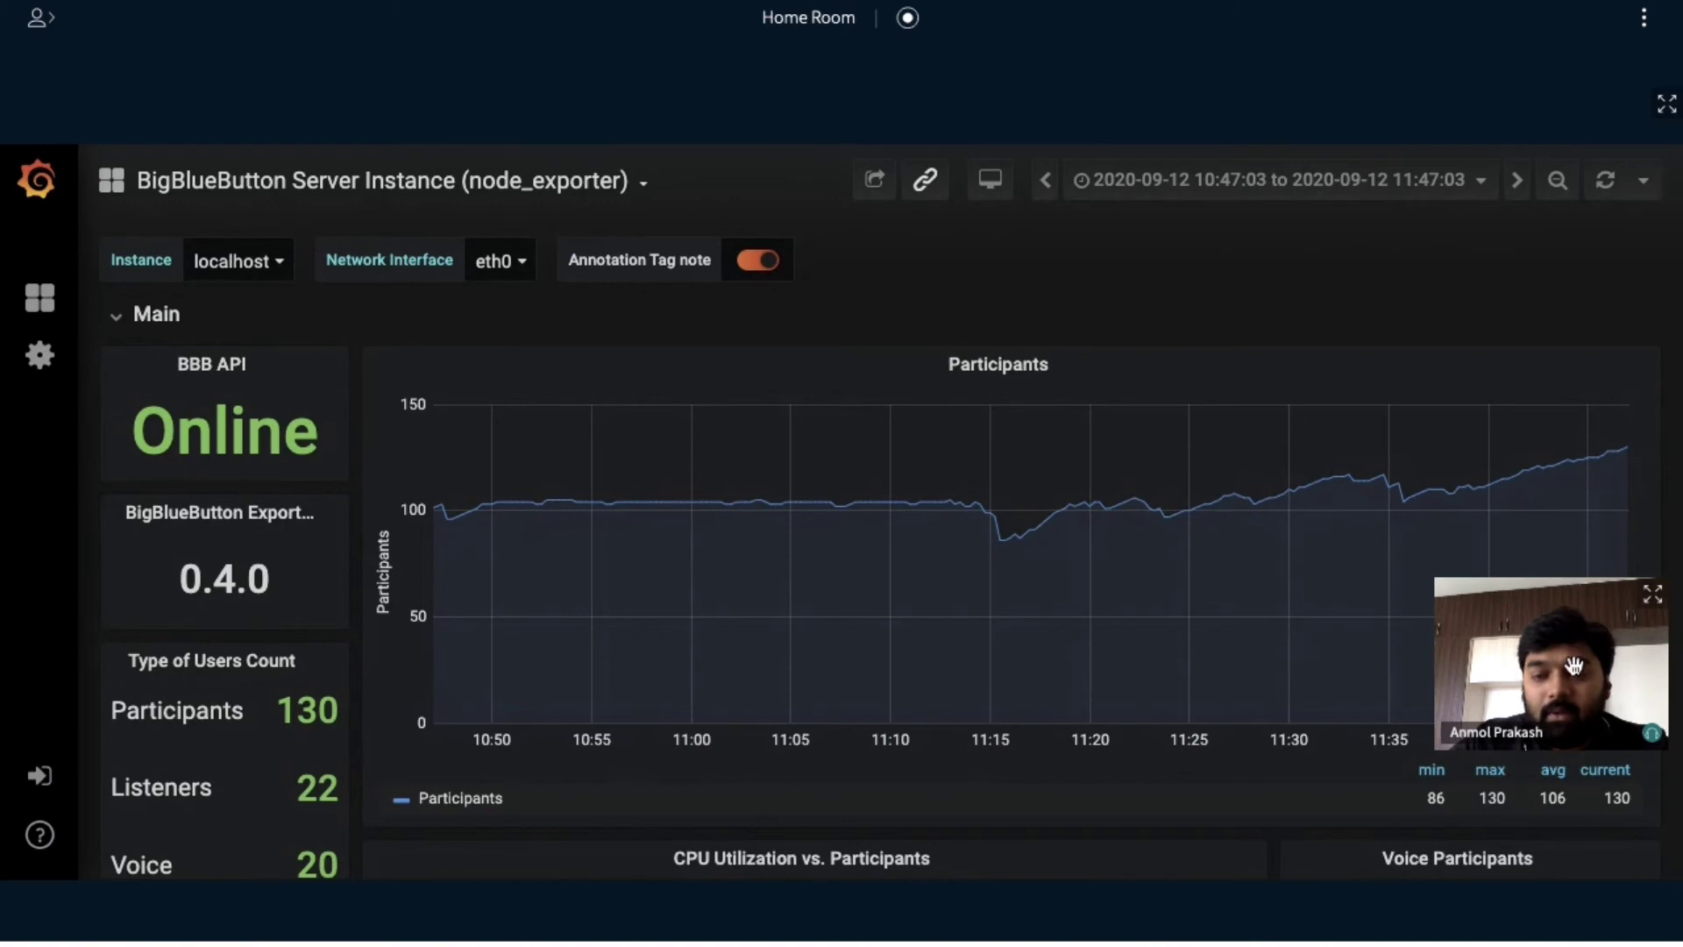
Move the floating webcam over the chart, then dock it in the bottom zone below the dashboard
left_click_drag(1563, 575, 1448, 492)
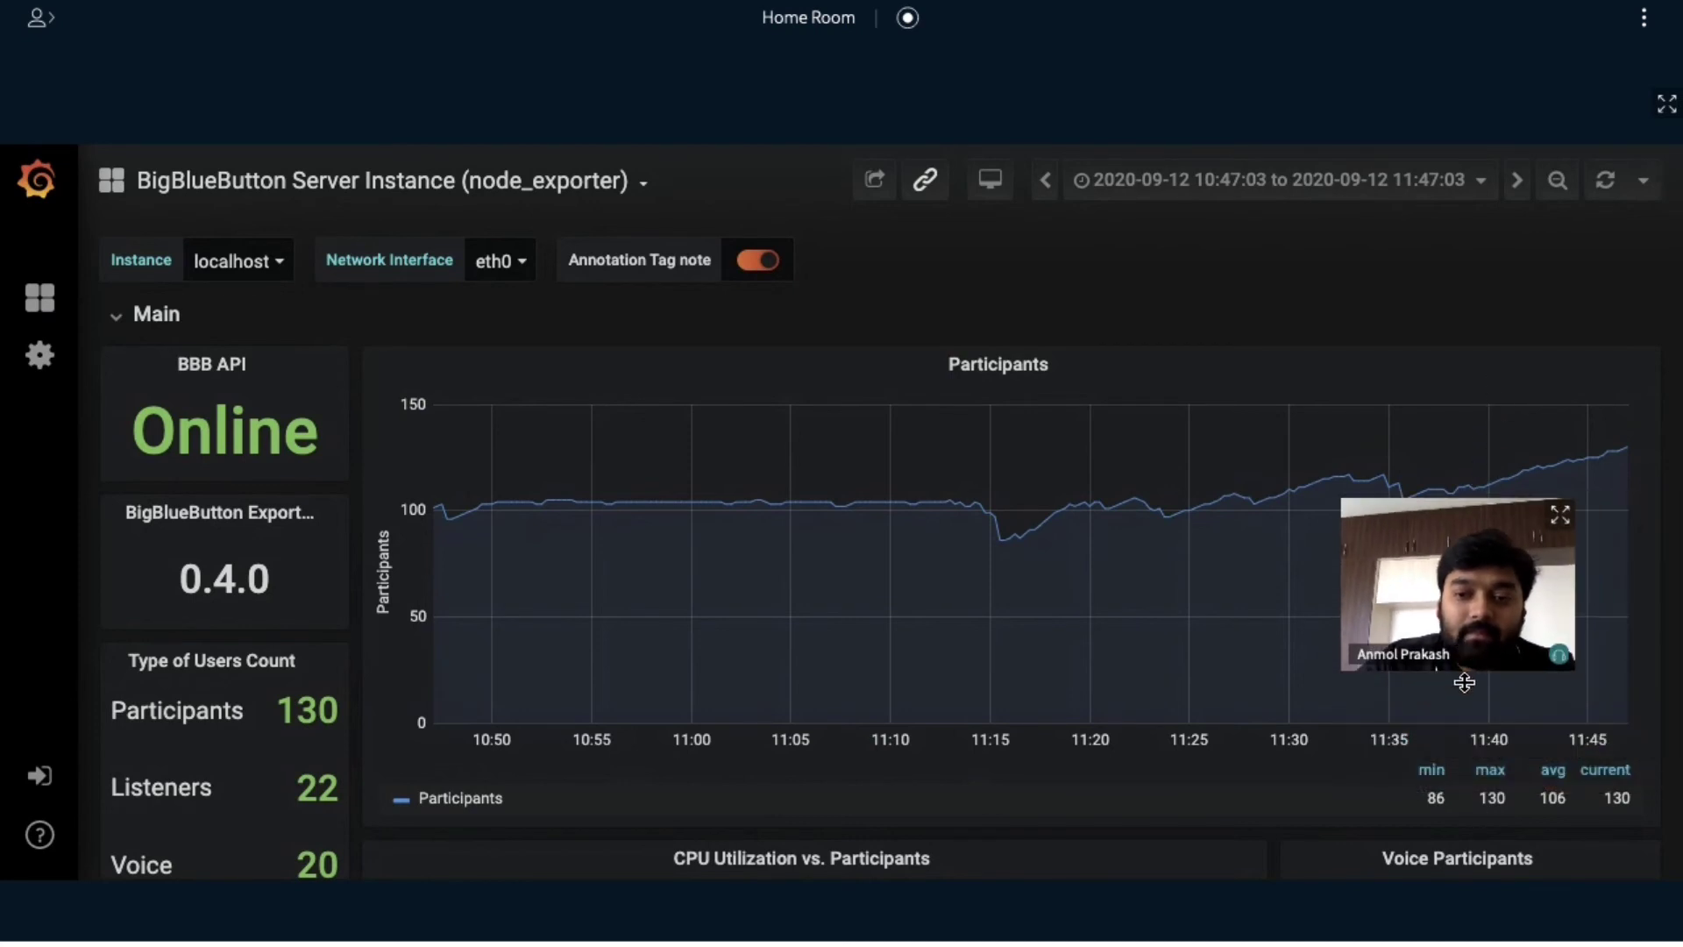
left_click_drag(1479, 584, 1570, 844)
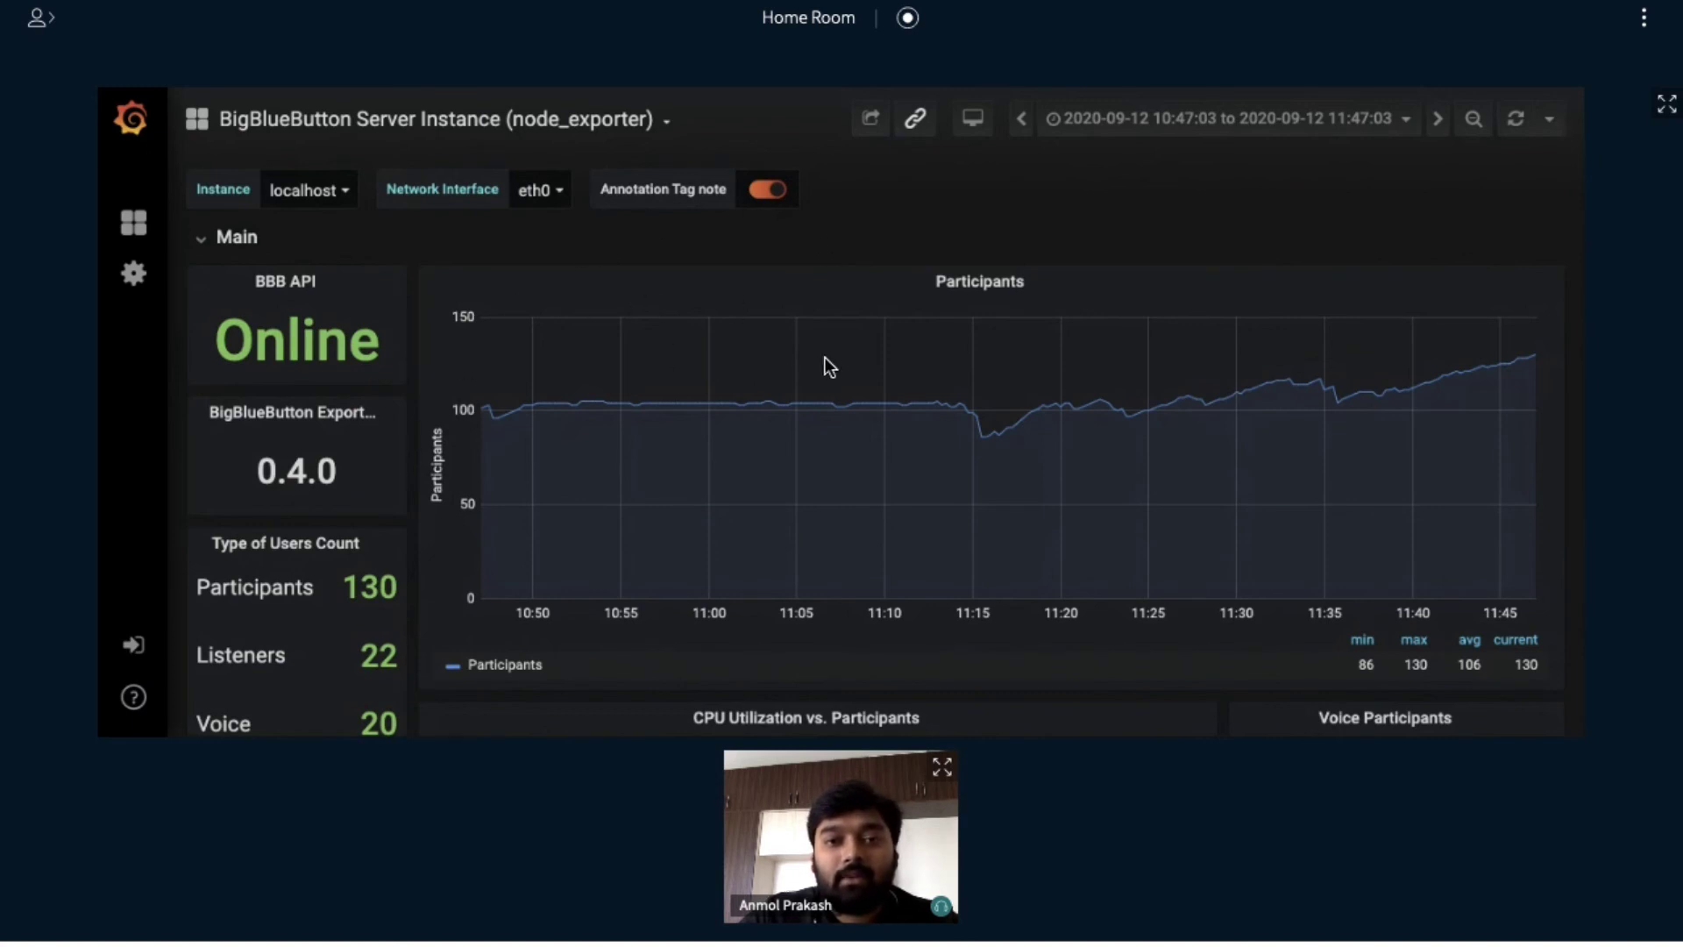
Press F11 and open the meeting's Options menu to exit fullscreen
key("F11")
left_click(1645, 25)
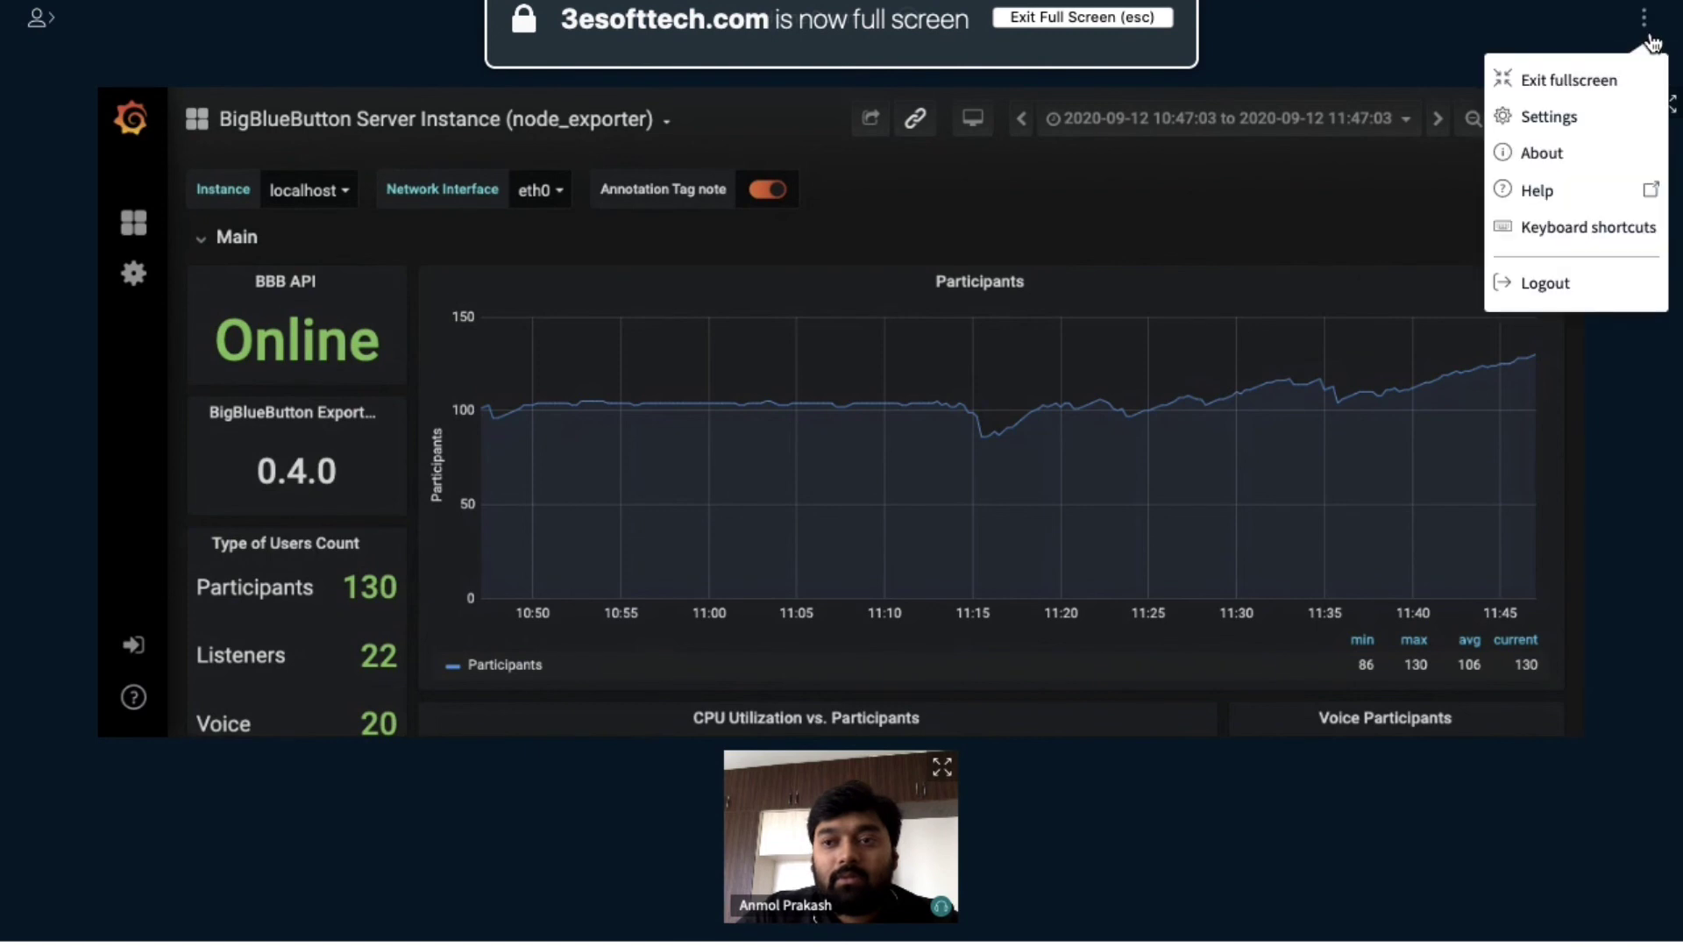